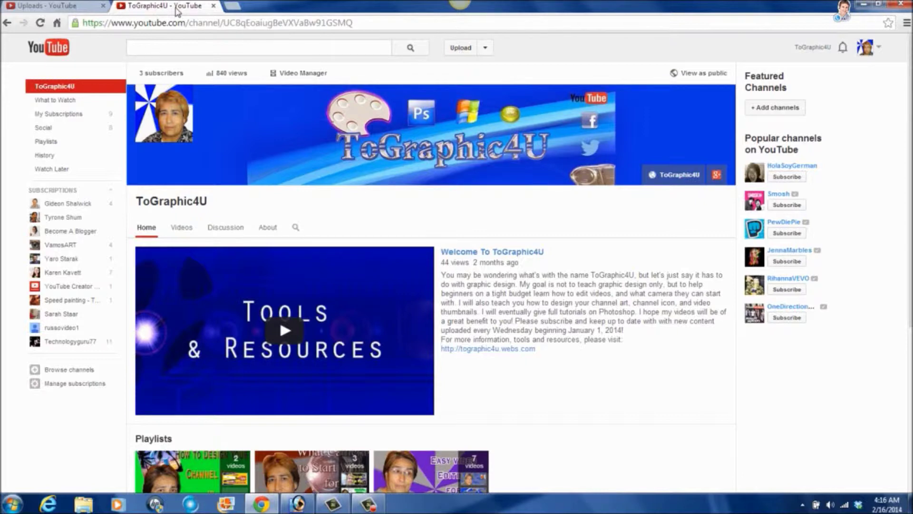
- Look through the list of uploaded videos in the YouTube video manager
click(70, 8)
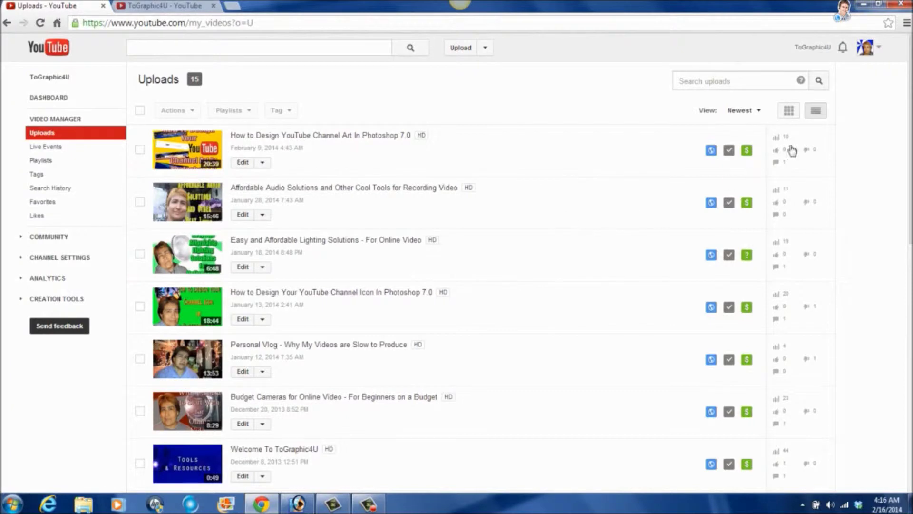
scroll(457, 264, down, 2)
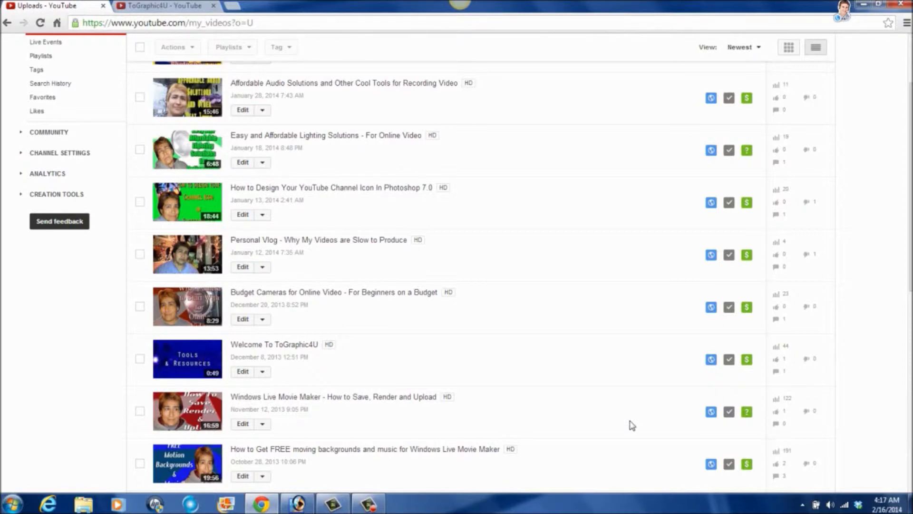
- Switch to Adobe Photoshop and accept green 28F507 as the background color
click(297, 505)
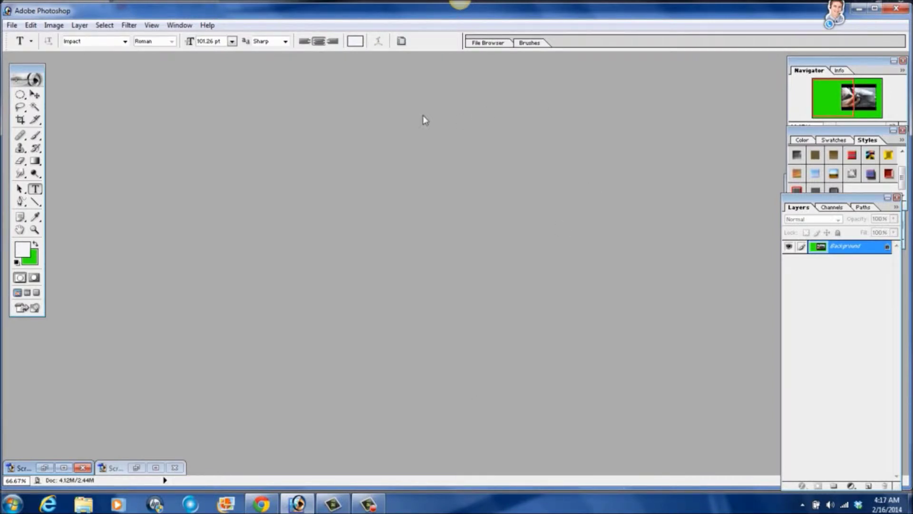
click(31, 260)
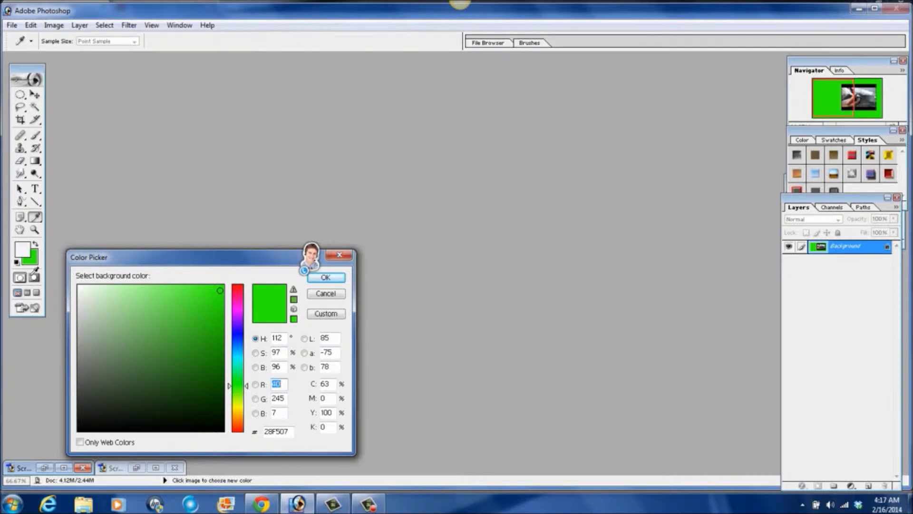
click(326, 278)
key(t)
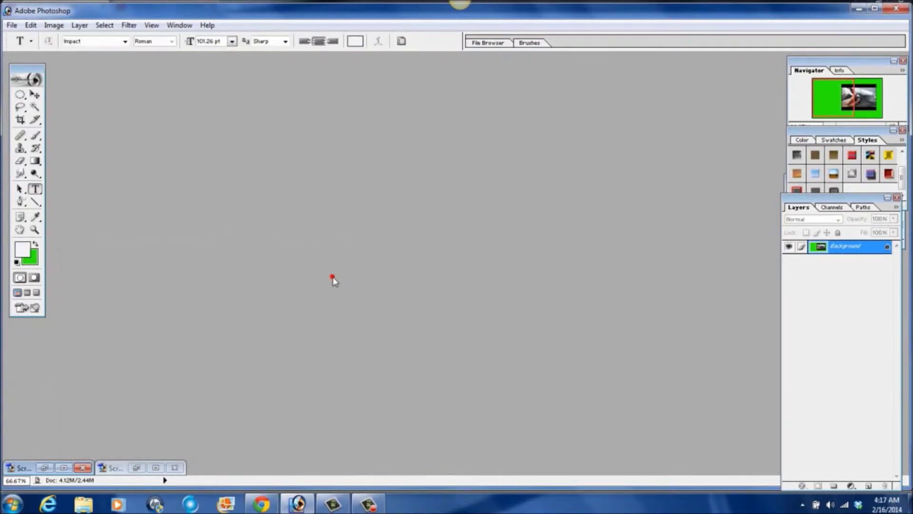
- Begin a new document and name it Brakelight Repair
click(30, 24)
mouse_move(13, 26)
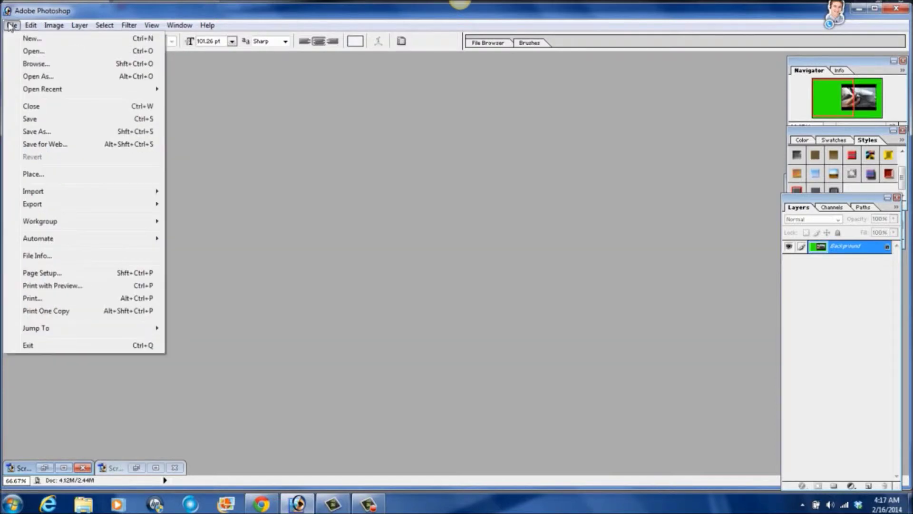
click(28, 38)
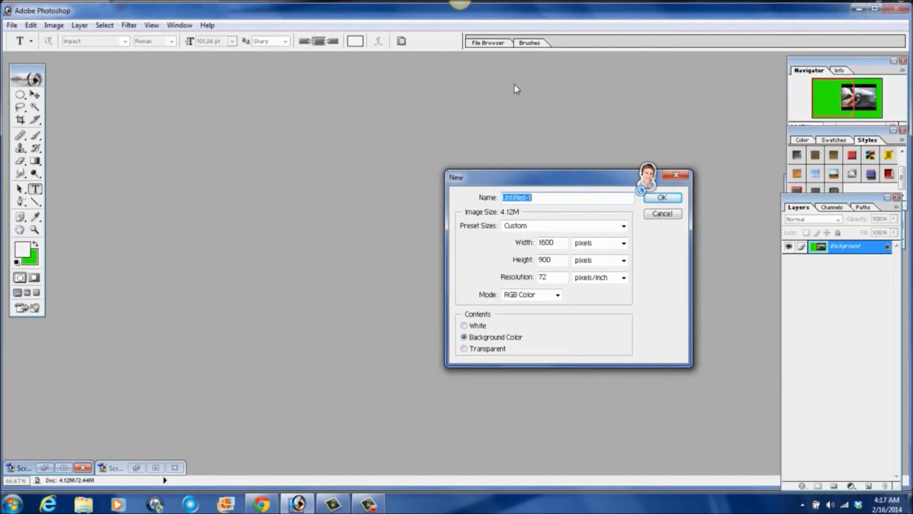
text(Brakelkight)
click(526, 198)
key(BackSpace)
click(533, 197)
text(Repair)
- Set the new document to 800 by 600 pixels and create it with the background color as its contents
key(Tab)
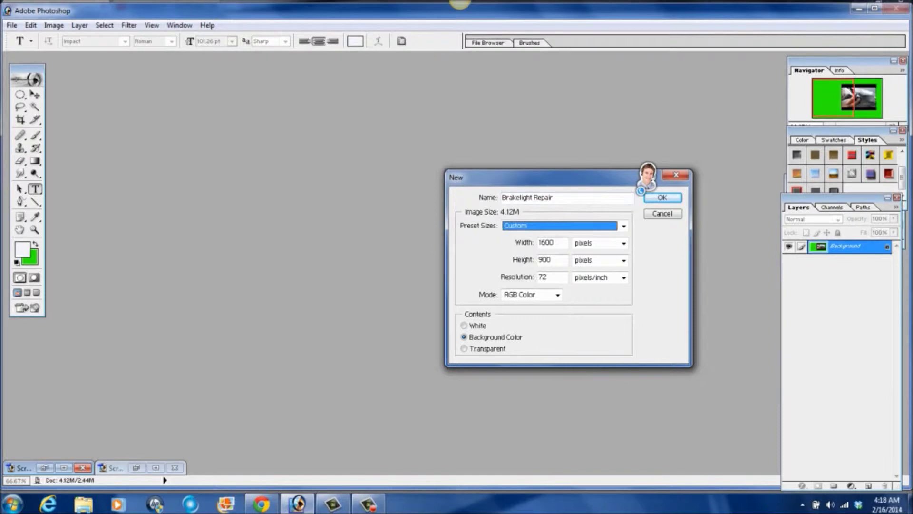
key(Tab)
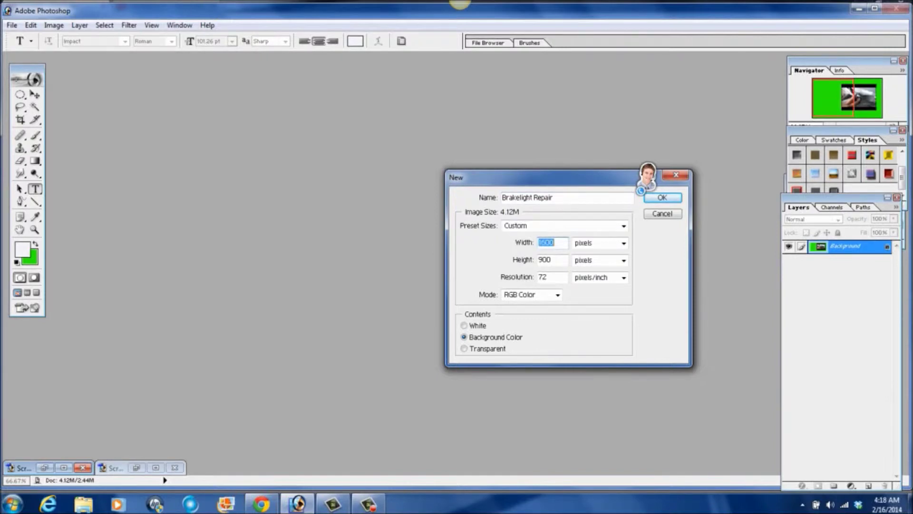
text(800)
key(Tab)
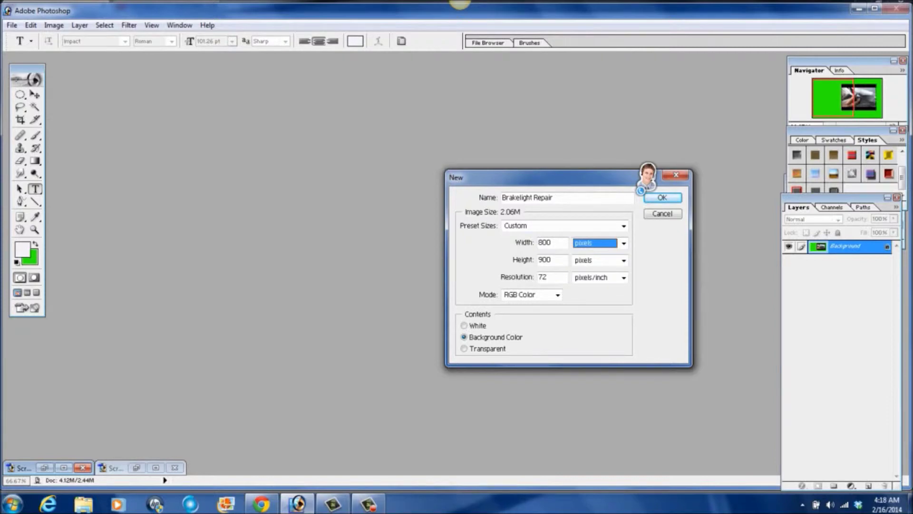
key(Tab)
text(600)
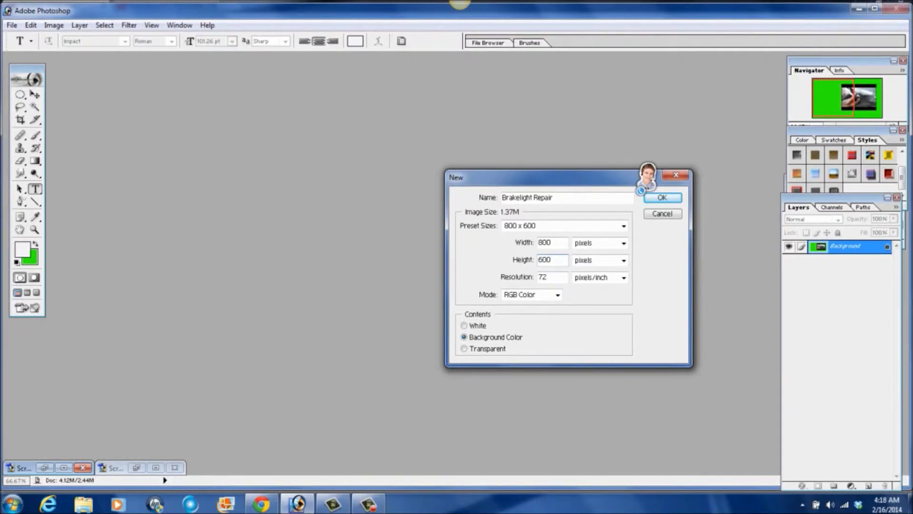
click(662, 198)
drag(414, 87, 465, 86)
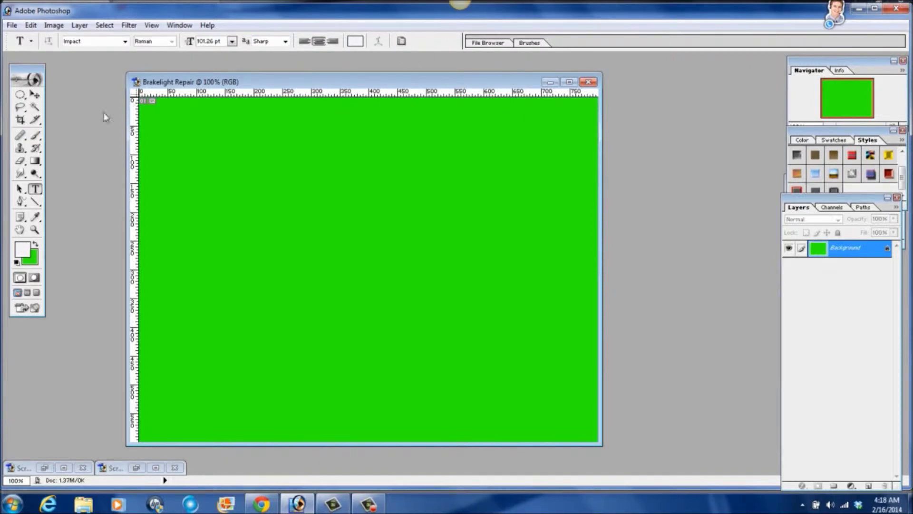
- Start a text layer near the upper middle of the green canvas, using 60 pt Impact
click(400, 159)
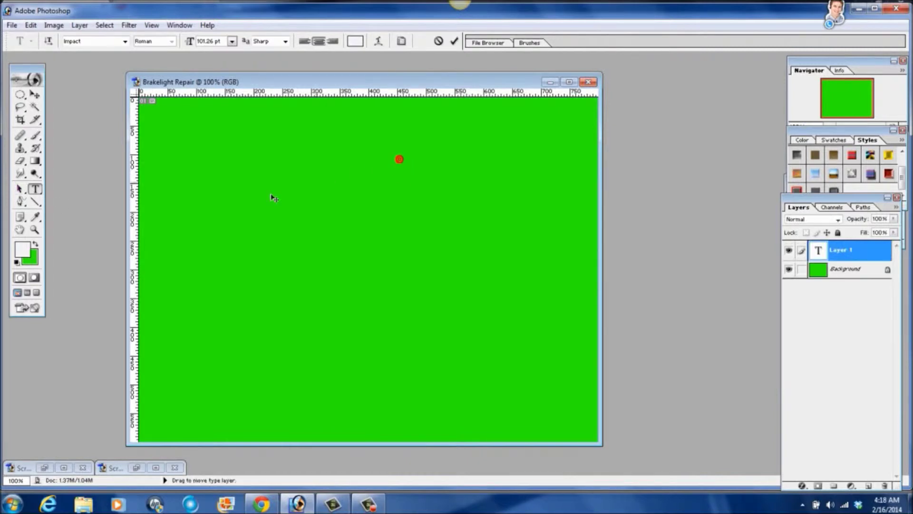
click(232, 42)
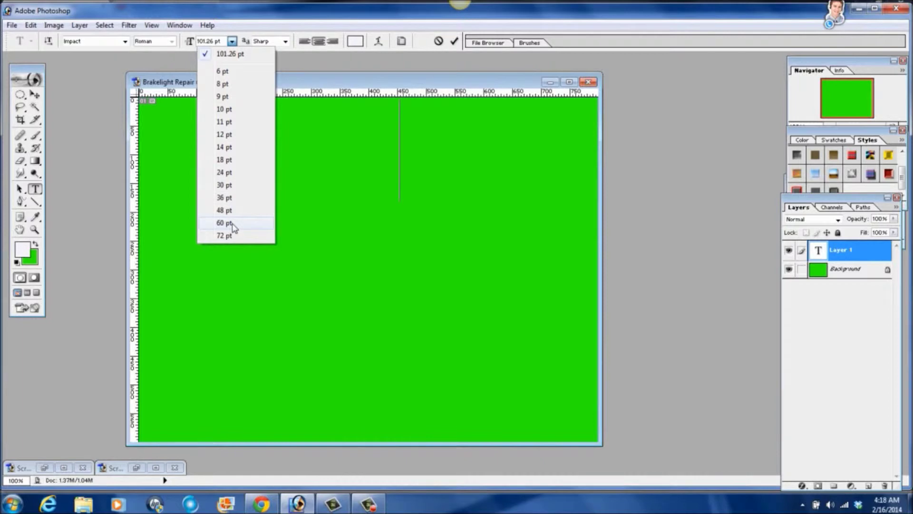
click(224, 224)
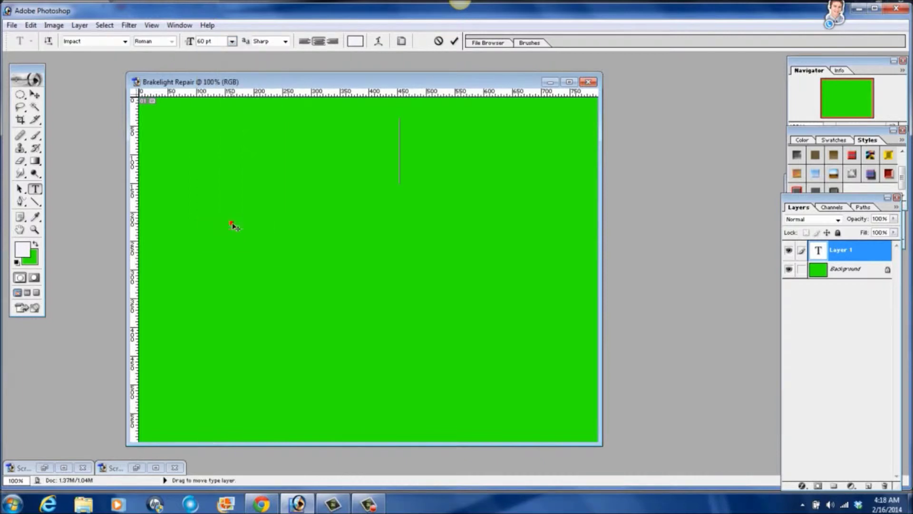
click(124, 42)
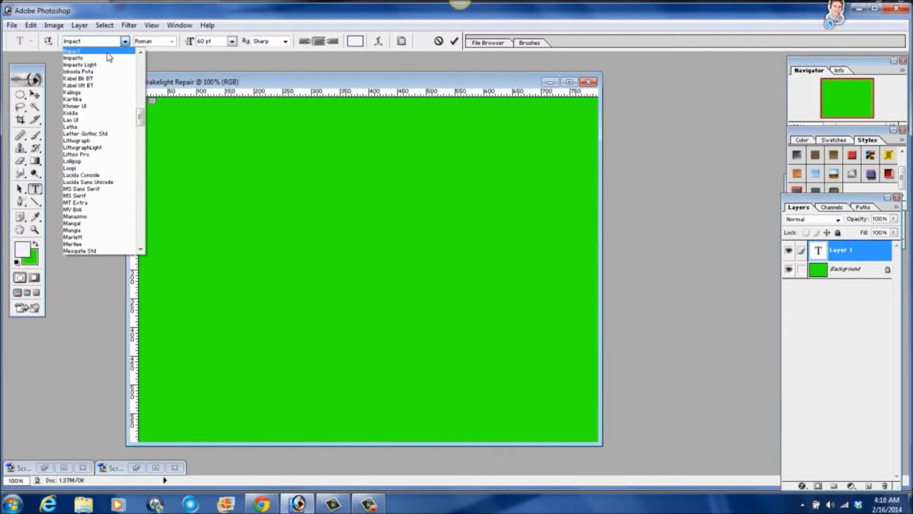
click(400, 151)
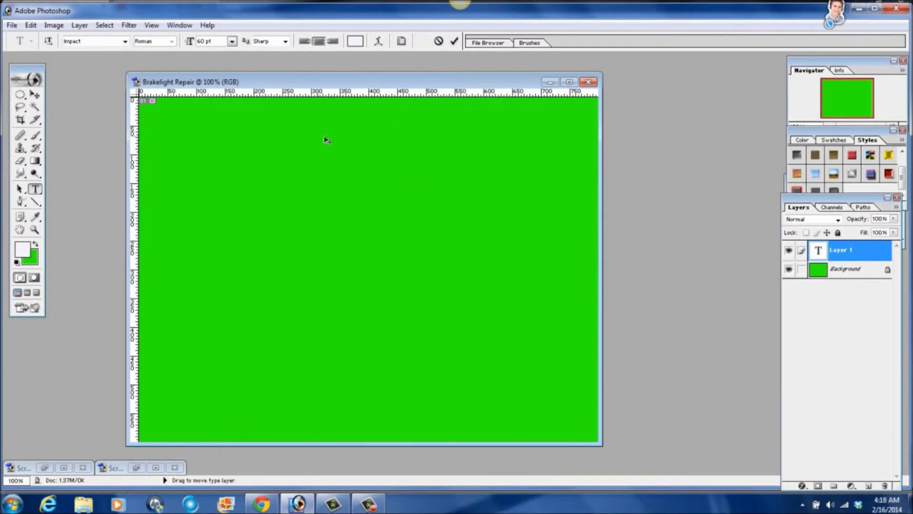
click(399, 157)
- Enter DIAGNOSING as the first title line and & as the second
text(DIA)
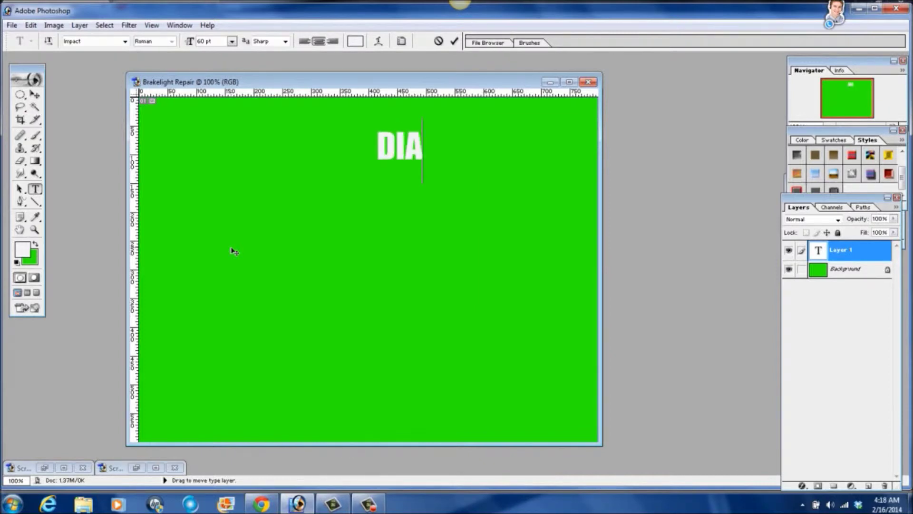
text(GNOSING)
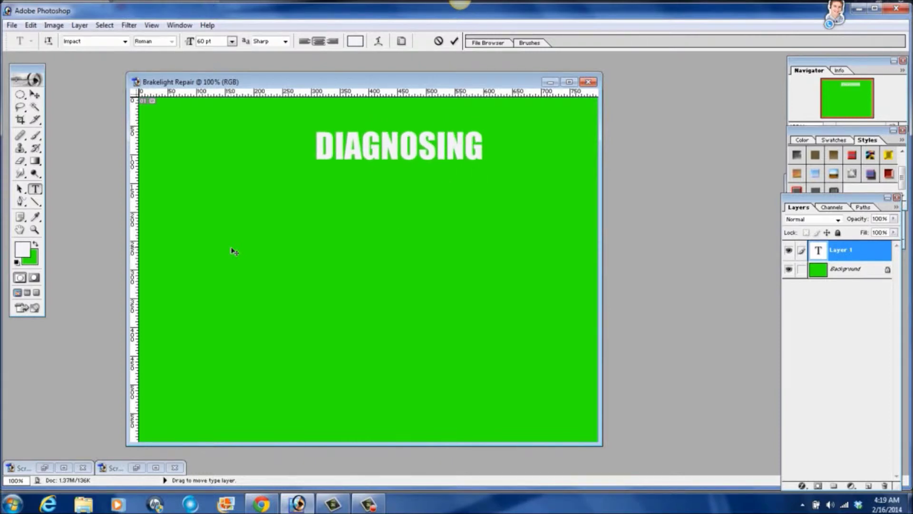
key(Return)
text(&)
- Add REPAIRING and BRAKELIGHTS in capitals as the third and fourth lines of the title text
key(Return)
text(rEP)
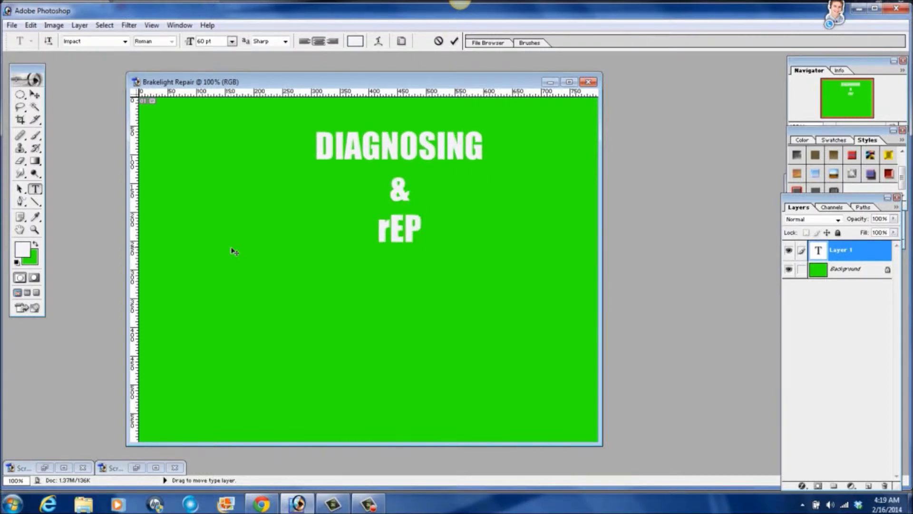
key(Left)
key(Left)
key(Left)
key(Delete)
text(R)
key(End)
text(AIRING)
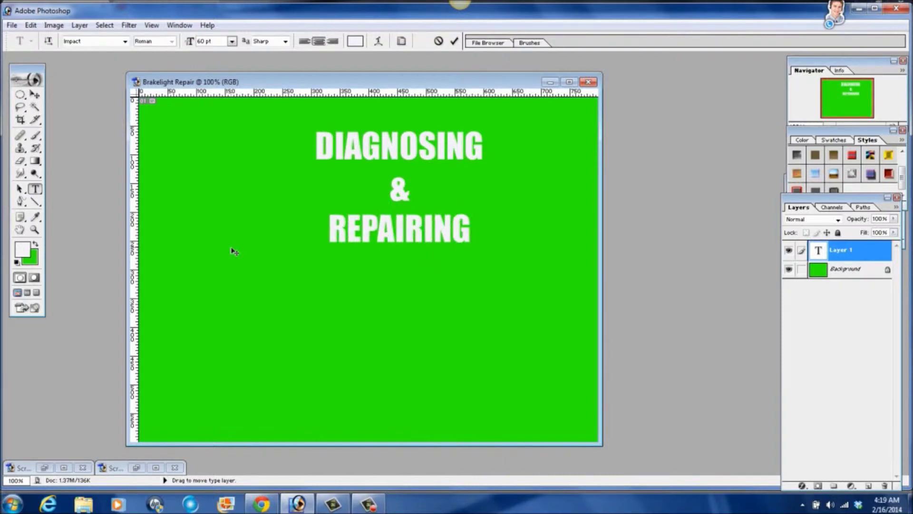
key(Return)
text(B)
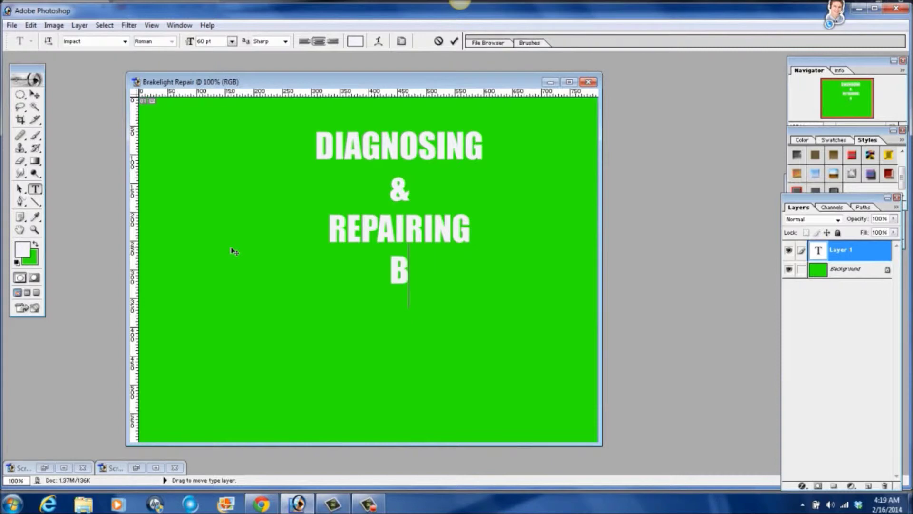
text(RAKELIGHTS)
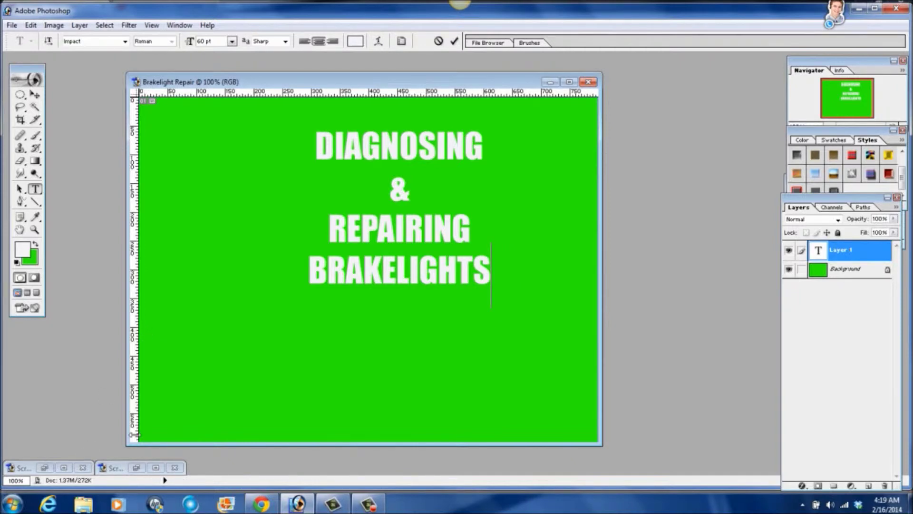
- Restore the minimized screenshot document with the hand and wiring as a floating window beside the title document
click(151, 468)
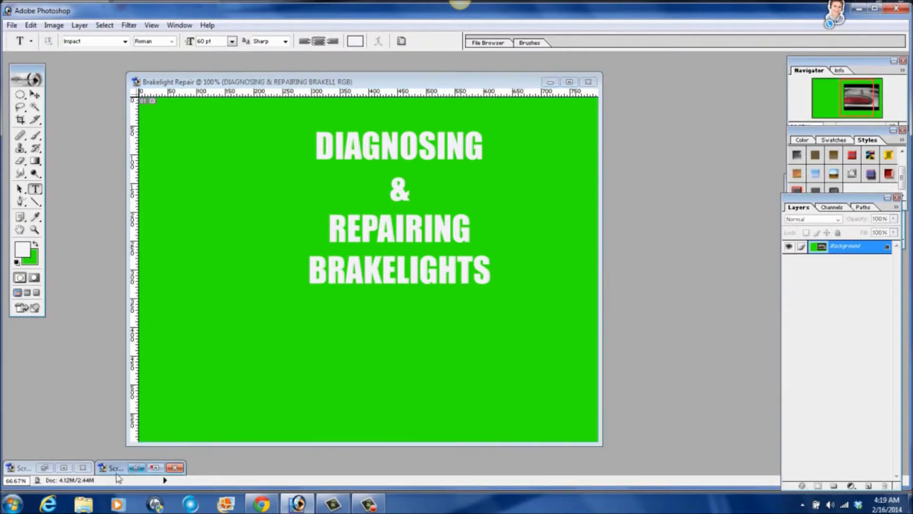
click(58, 469)
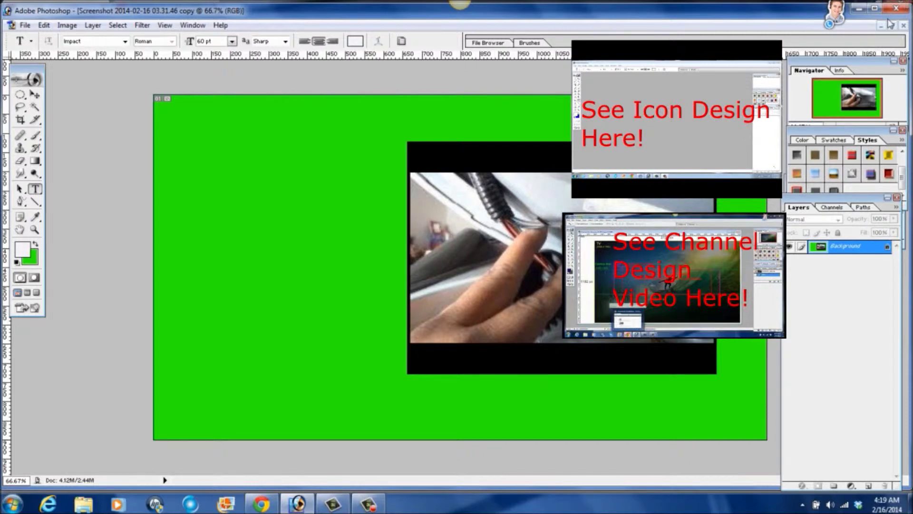
click(892, 25)
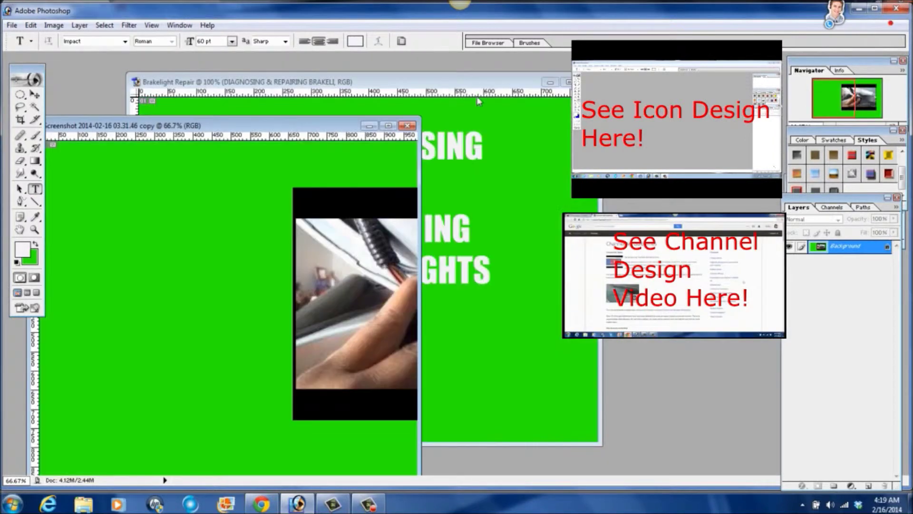
right_click(278, 128)
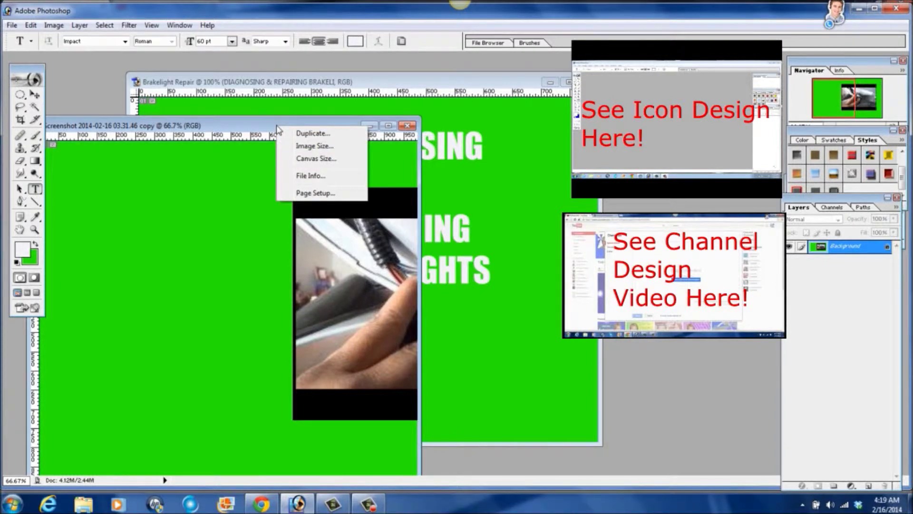
click(281, 136)
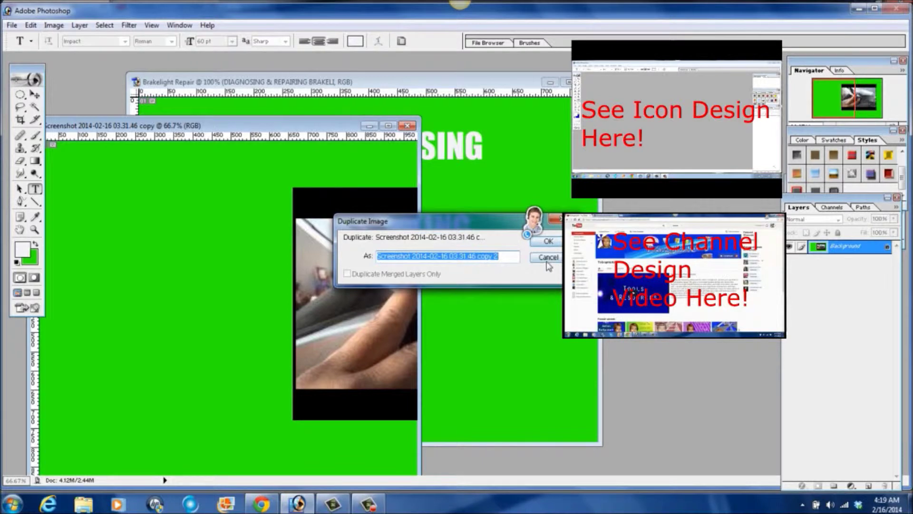
click(545, 257)
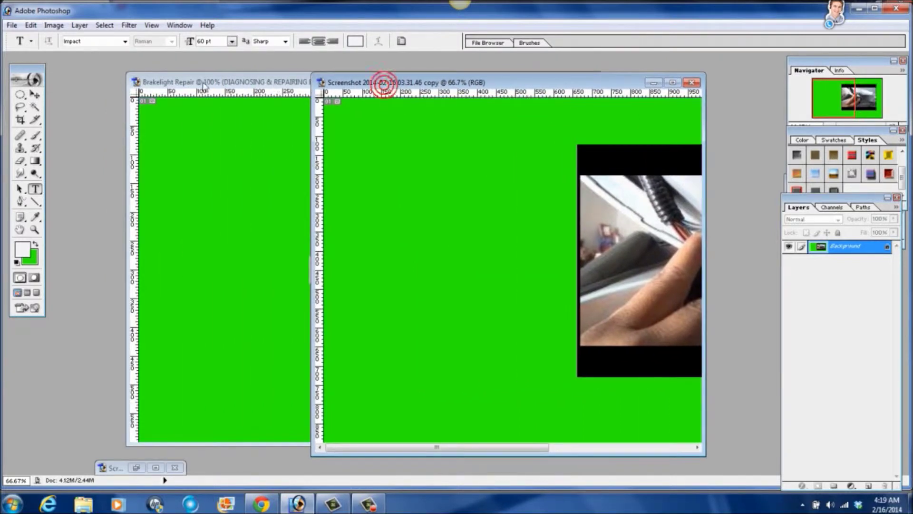
- Copy the hand-and-wiring screenshot into the Brakelight Repair document as a new layer with the Move tool, and maximize that document
click(35, 95)
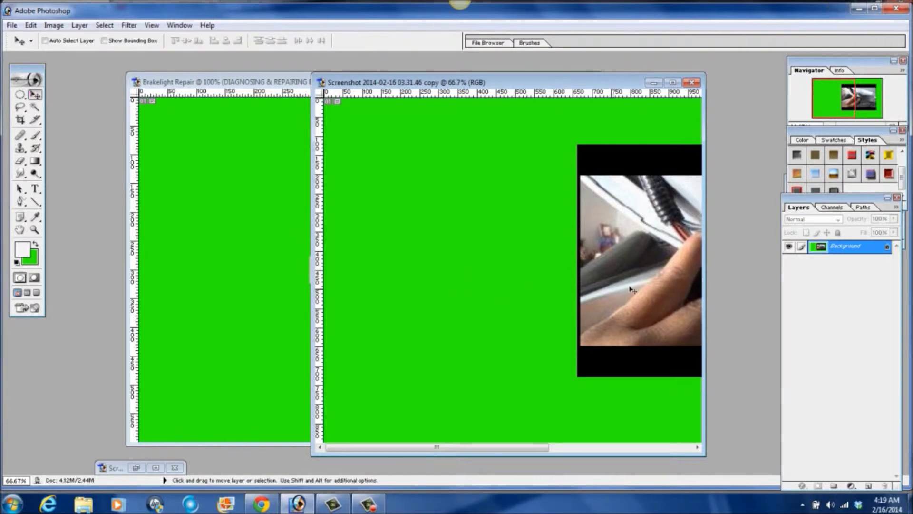
drag(653, 230, 263, 239)
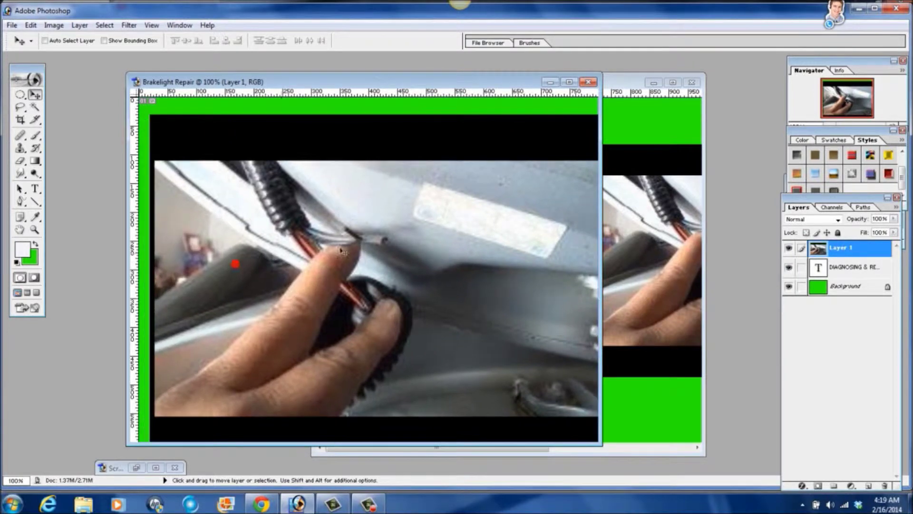
click(569, 83)
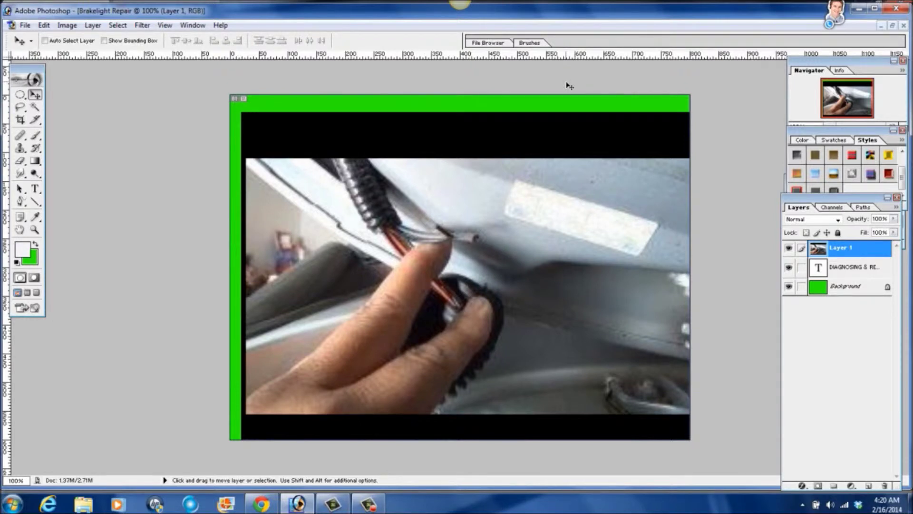
- Scale the hand-and-wiring layer to about 34% width and 43% height and place its picture in the canvas's upper-left area beside the title
click(43, 25)
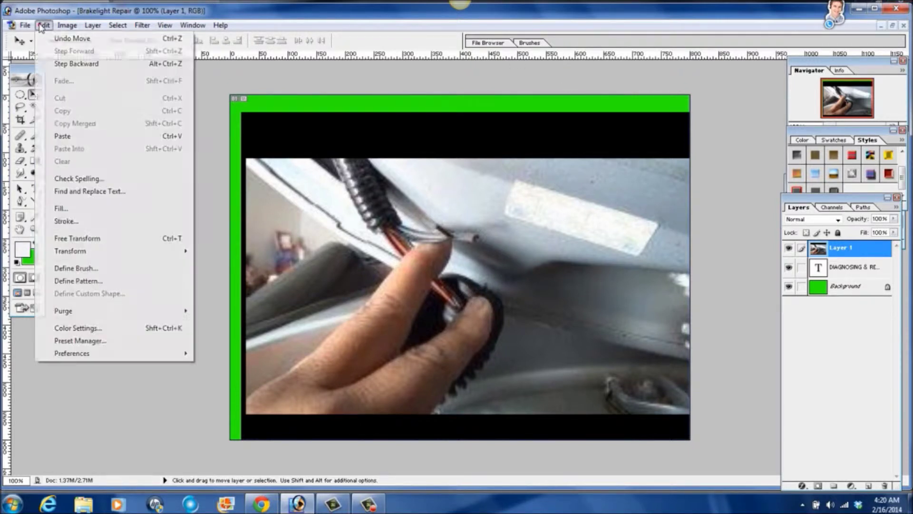
mouse_move(118, 252)
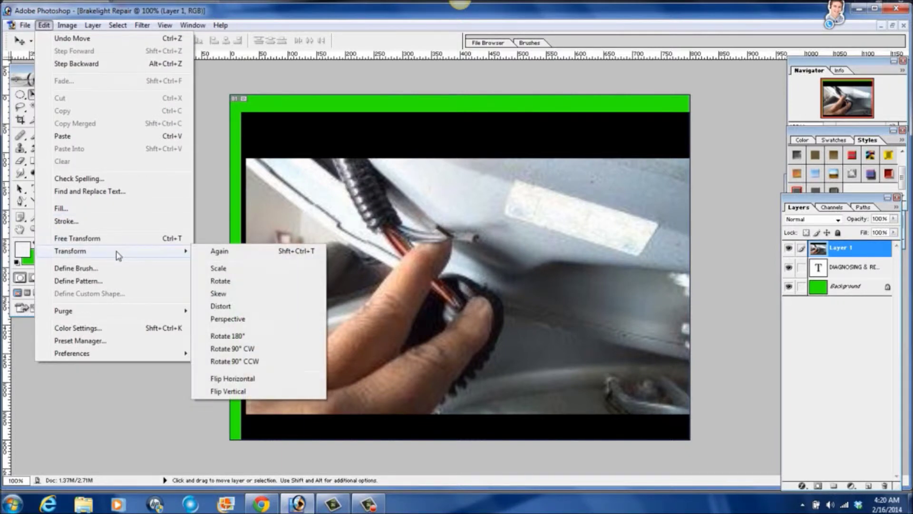
click(217, 269)
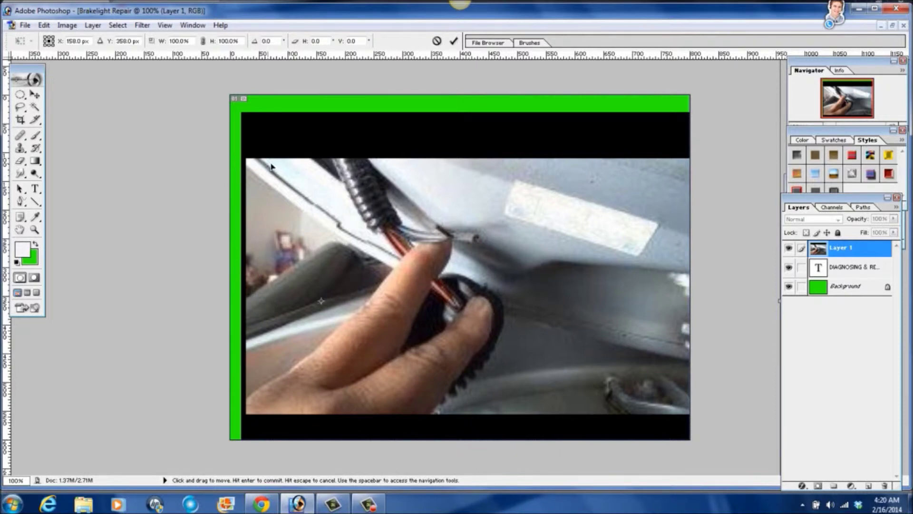
drag(265, 165, 593, 212)
drag(604, 295, 291, 192)
drag(421, 209, 390, 216)
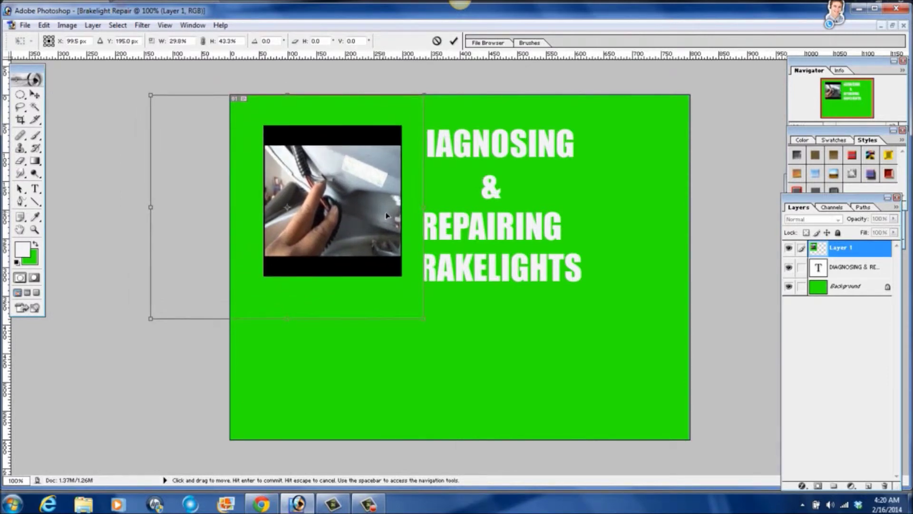
drag(156, 213, 131, 213)
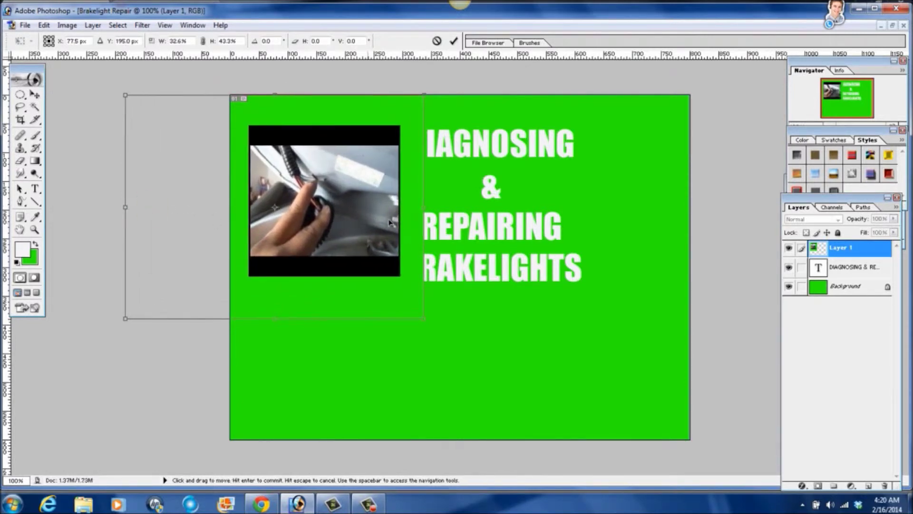
drag(431, 211, 442, 210)
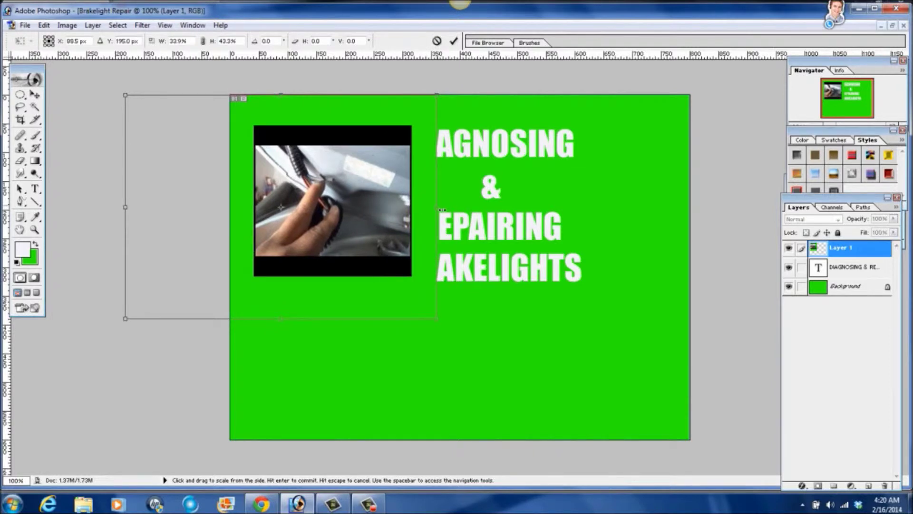
key(Return)
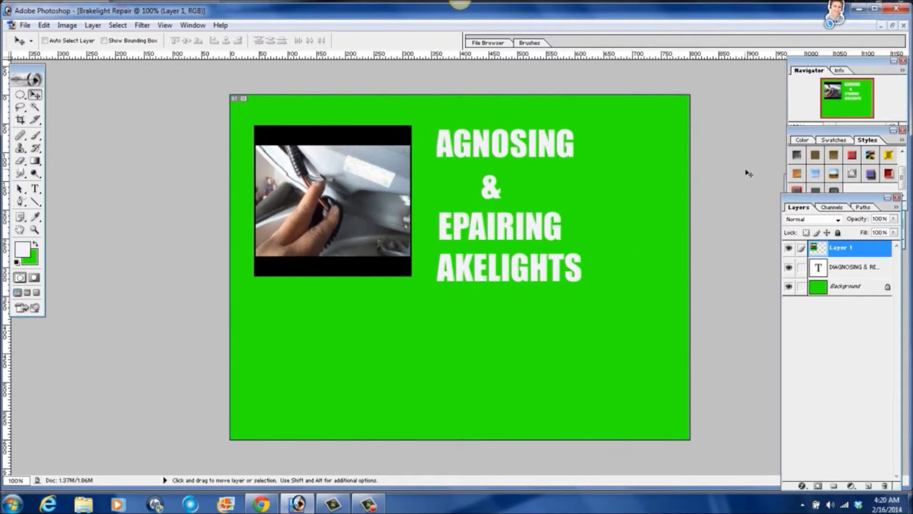
- Copy the red brakelight screenshot into the Brakelight Repair document as a new layer and maximize that document
click(893, 25)
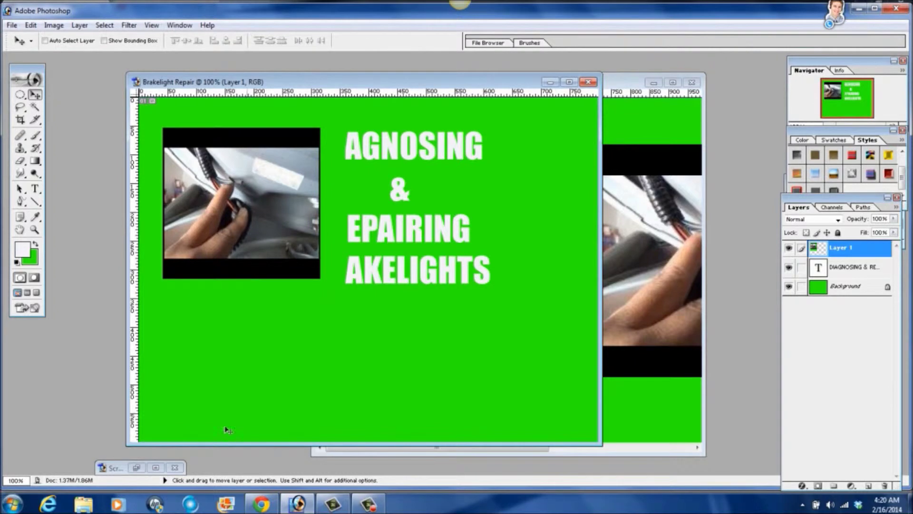
click(156, 468)
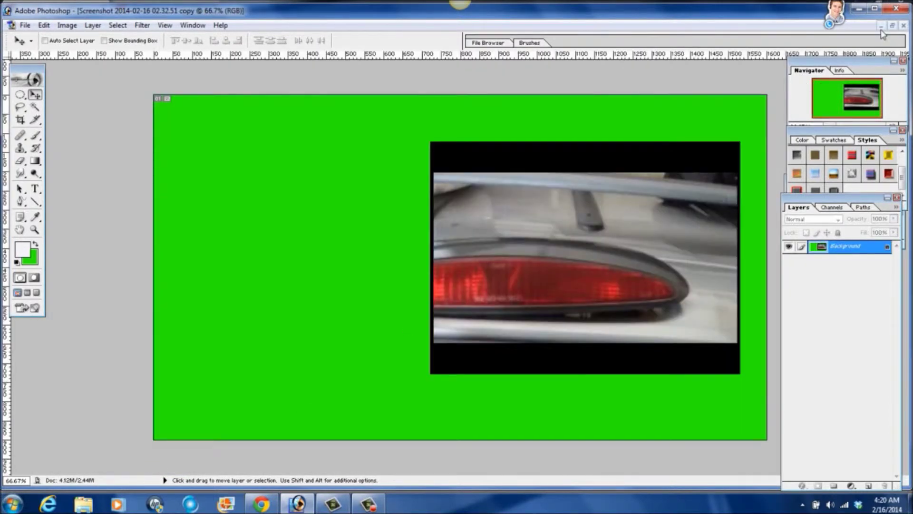
click(893, 25)
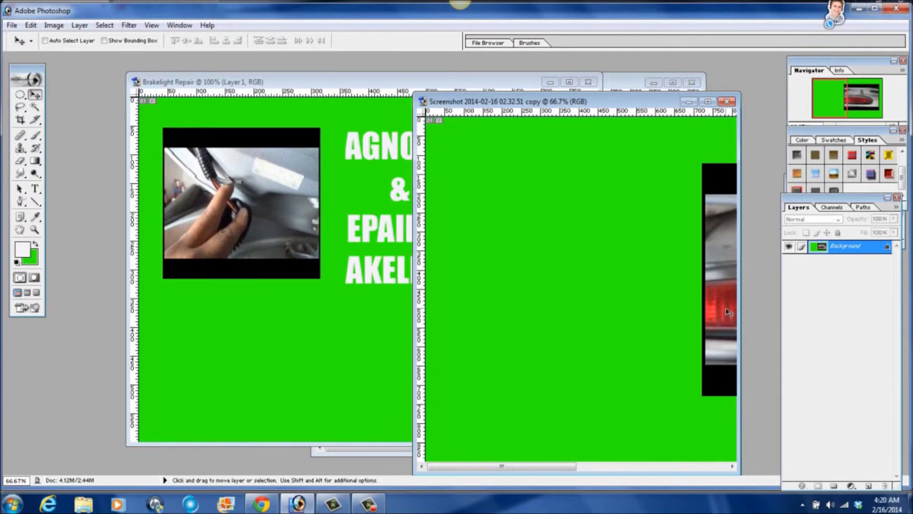
drag(728, 312, 309, 361)
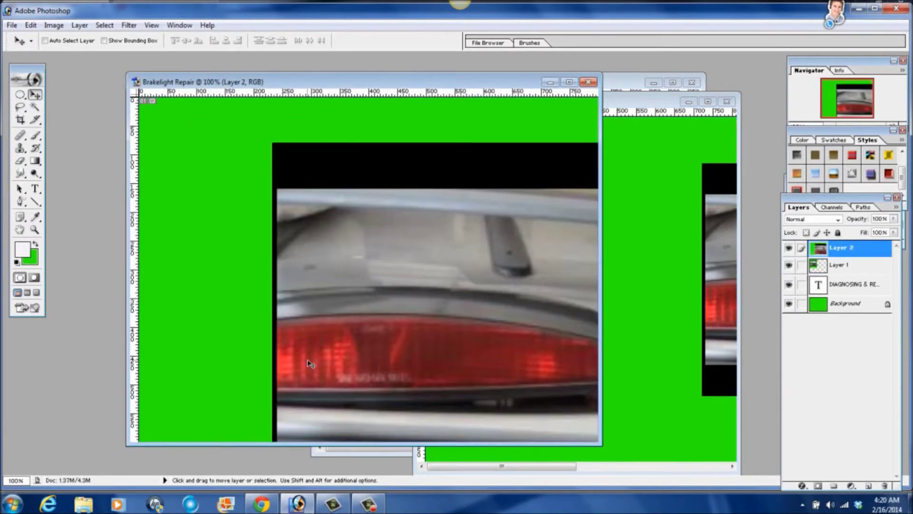
drag(421, 363, 312, 333)
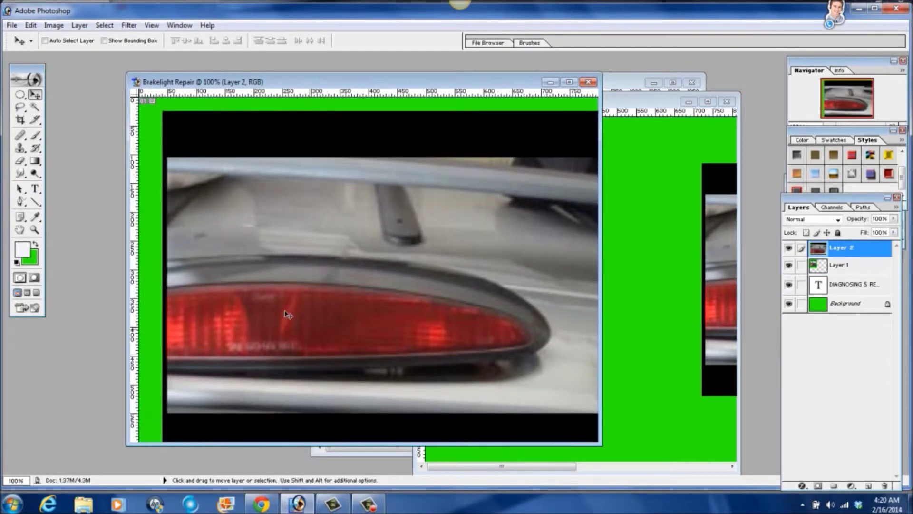
click(568, 82)
- Scale the red brakelight layer to about 37% width and 44% height and place its picture below the hand-and-wiring picture
click(39, 24)
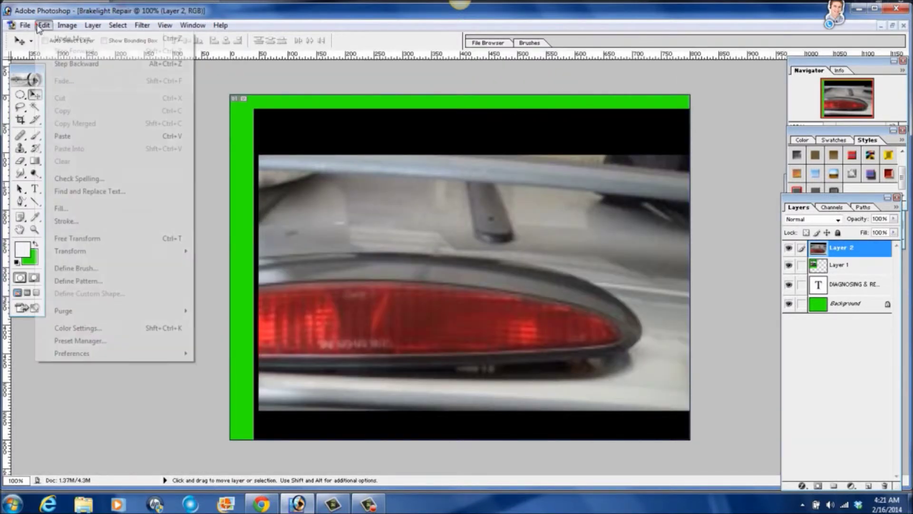
mouse_move(136, 251)
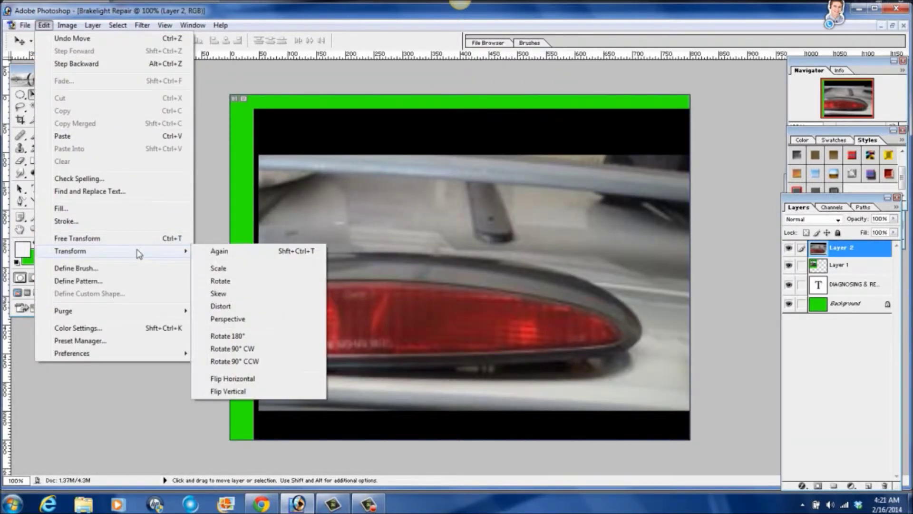
click(217, 269)
drag(211, 267, 507, 168)
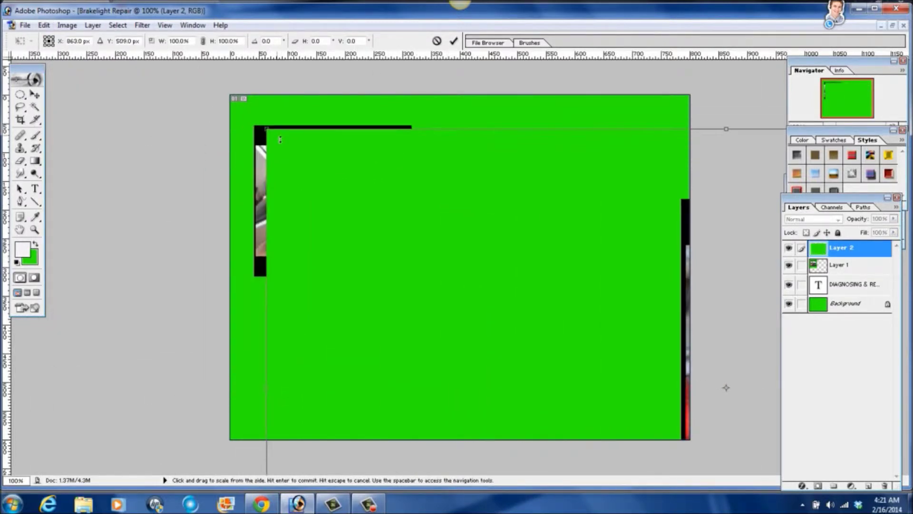
drag(269, 132, 656, 404)
drag(717, 448, 309, 196)
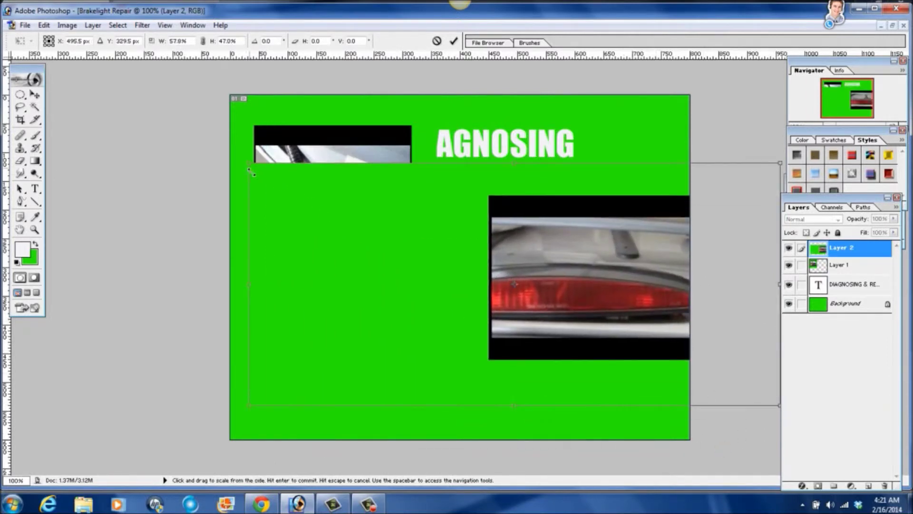
drag(249, 164, 554, 181)
drag(592, 265, 111, 276)
drag(356, 333, 339, 383)
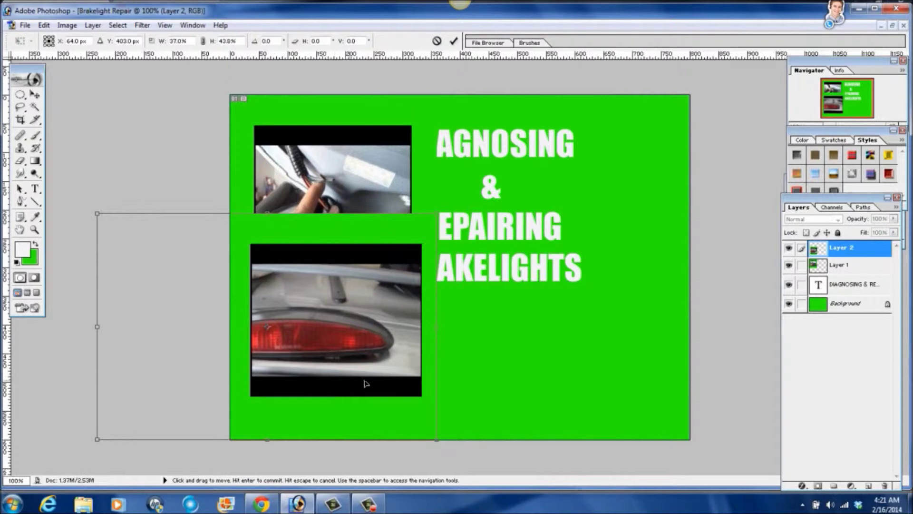
key(Return)
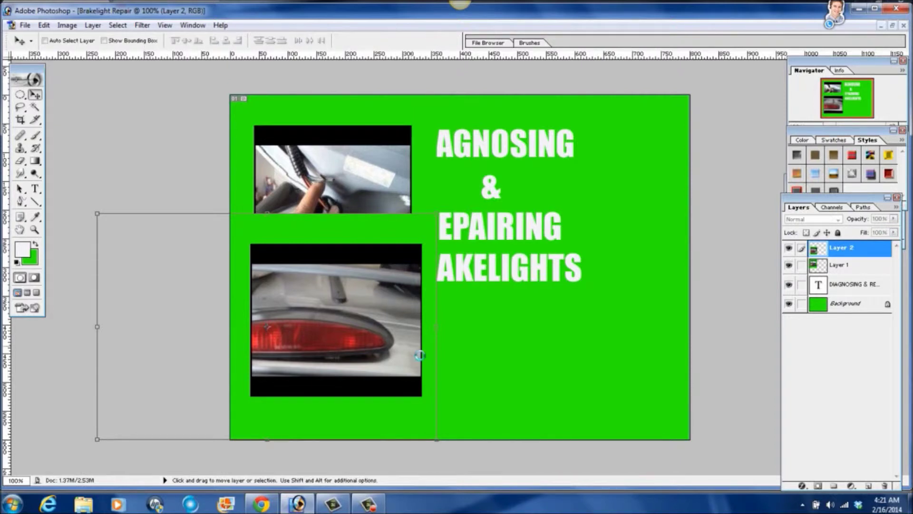
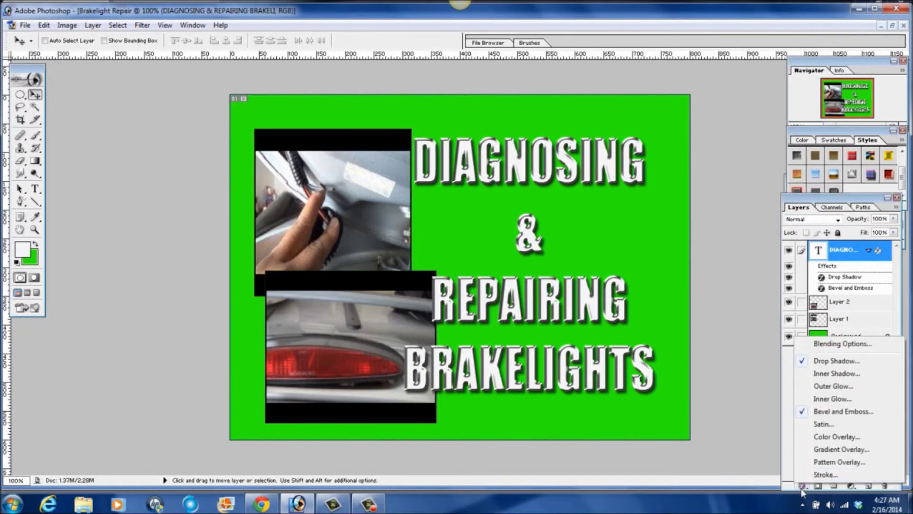
- Add a 3 px outside Stroke effect to the title text and try magenta, blue and green hues for its color
click(824, 475)
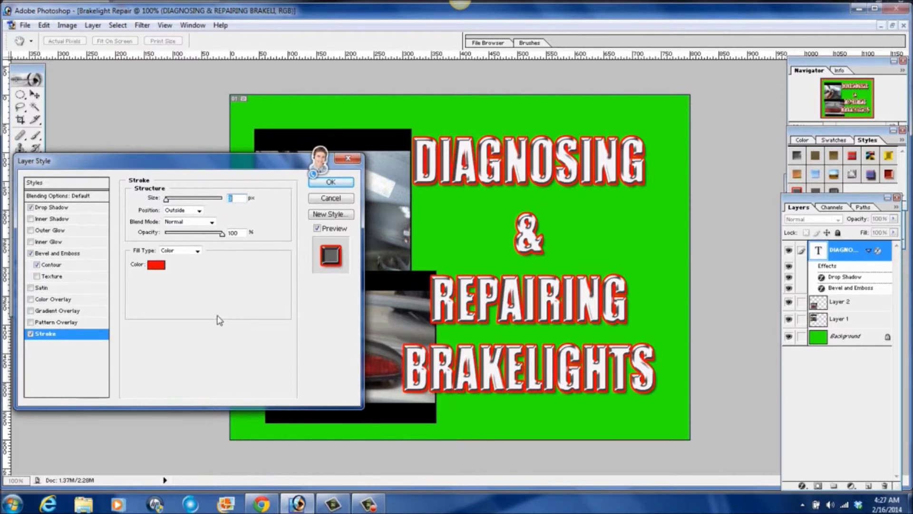
click(156, 265)
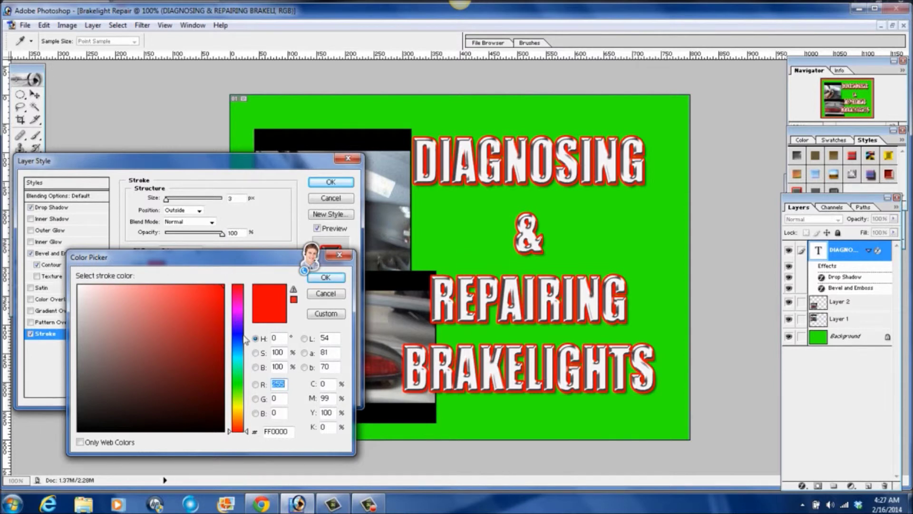
click(238, 310)
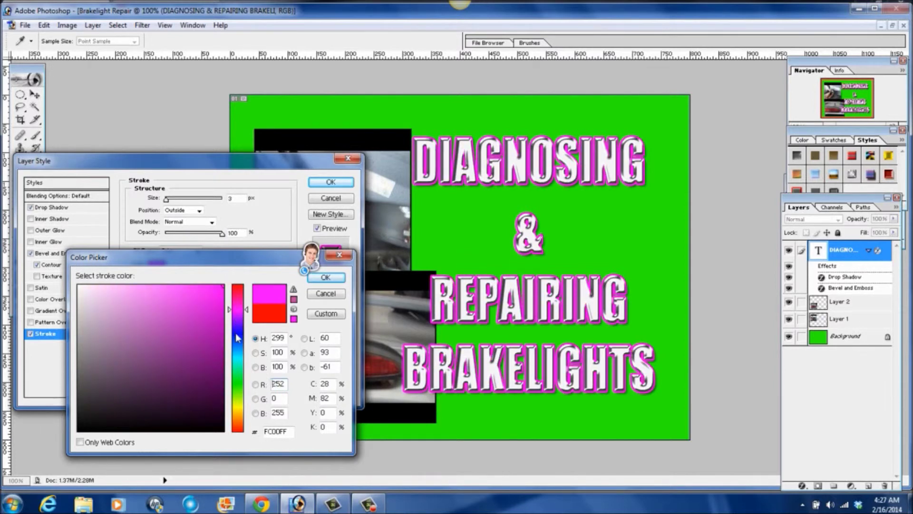
click(236, 333)
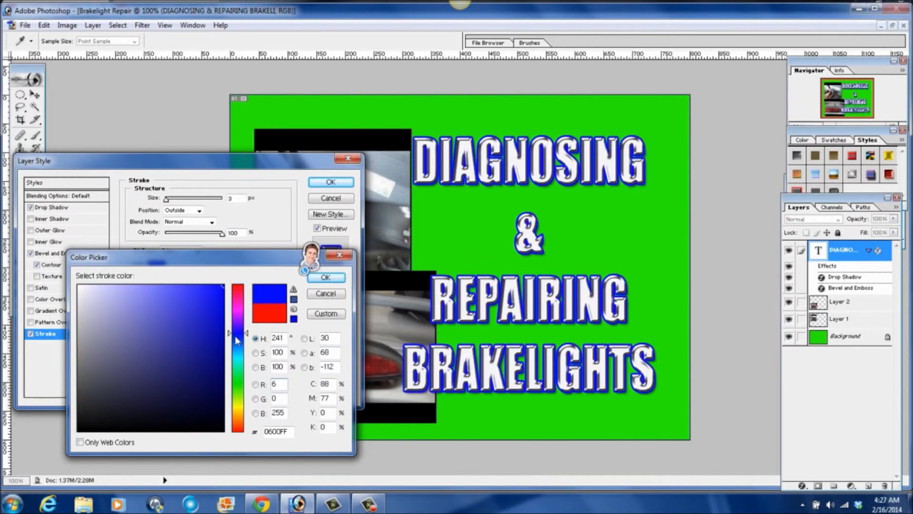
click(237, 367)
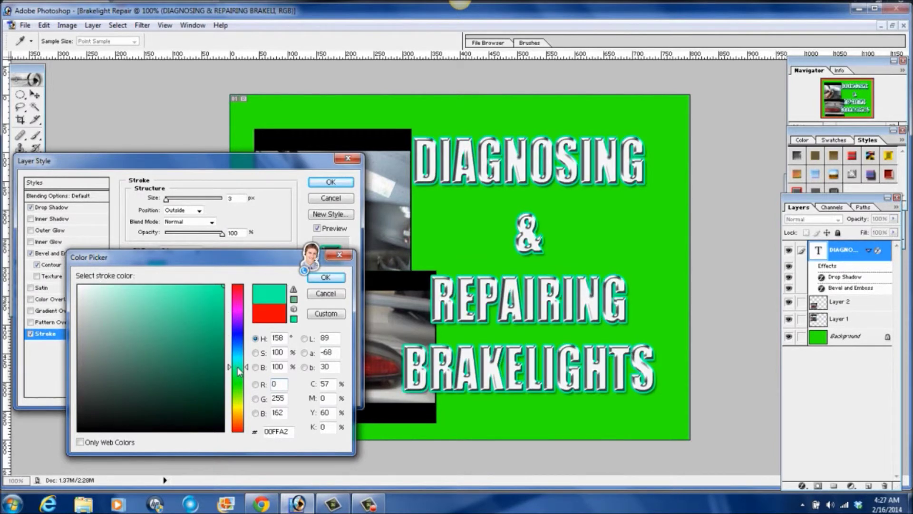
click(238, 375)
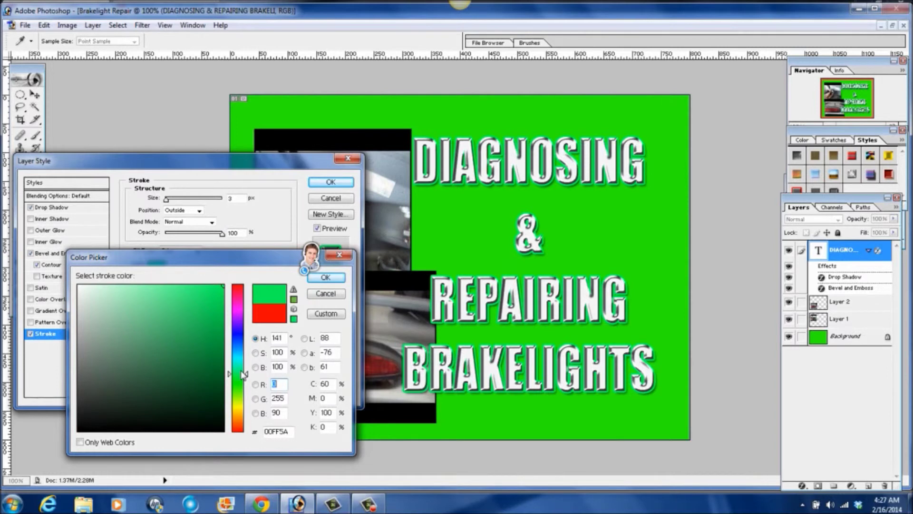
click(241, 334)
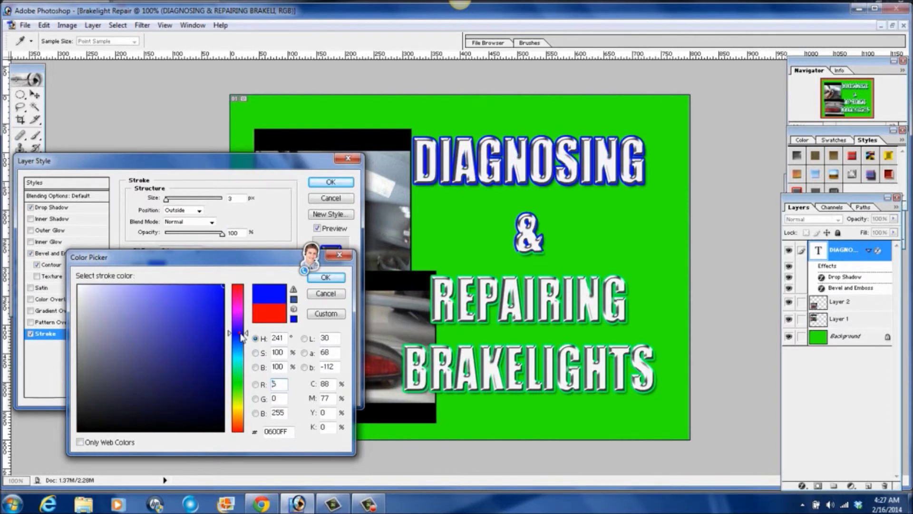
- Set the title text's stroke color to red FF000C and apply the layer style
click(242, 291)
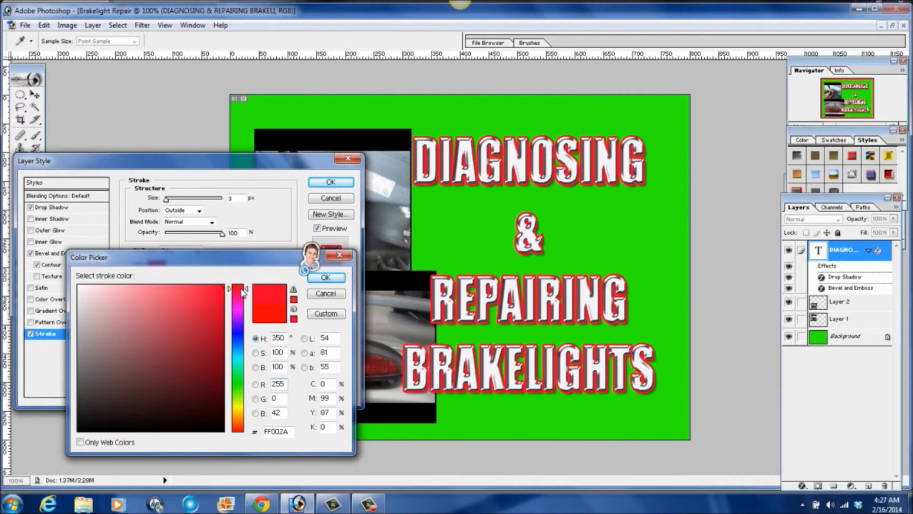
click(243, 289)
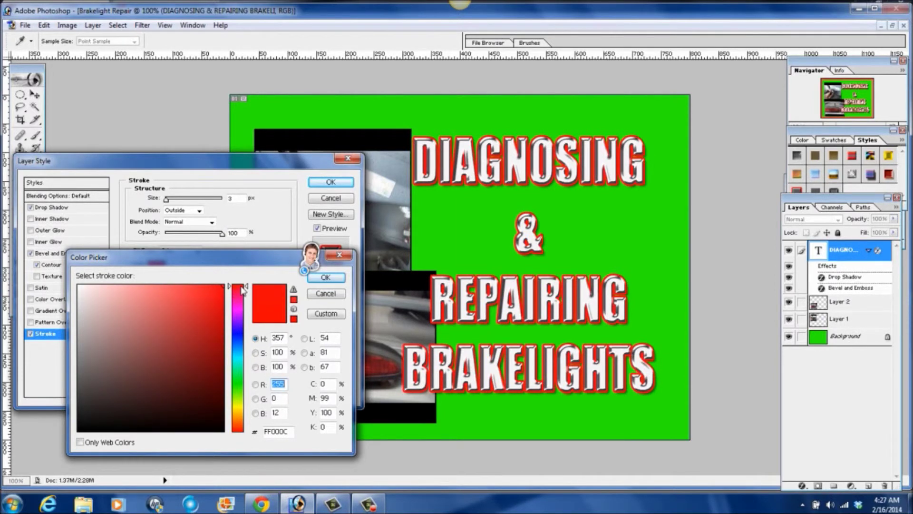
click(328, 280)
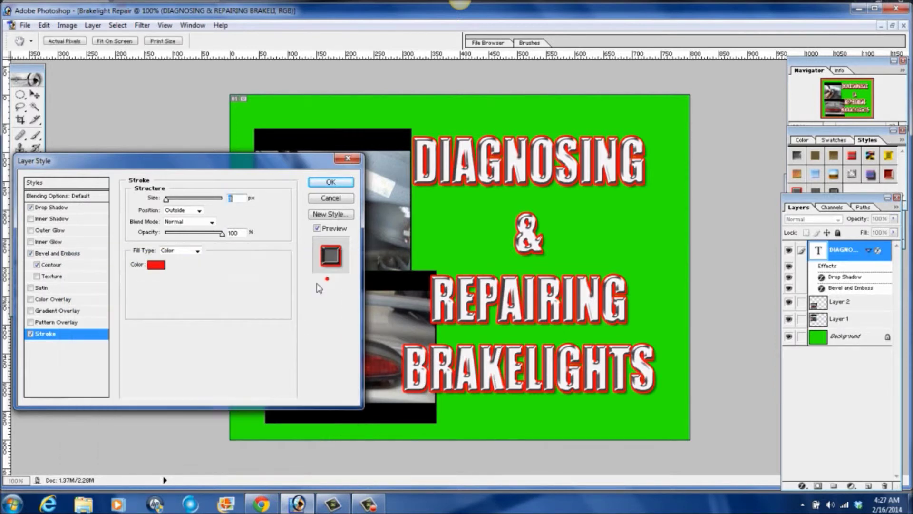
click(348, 191)
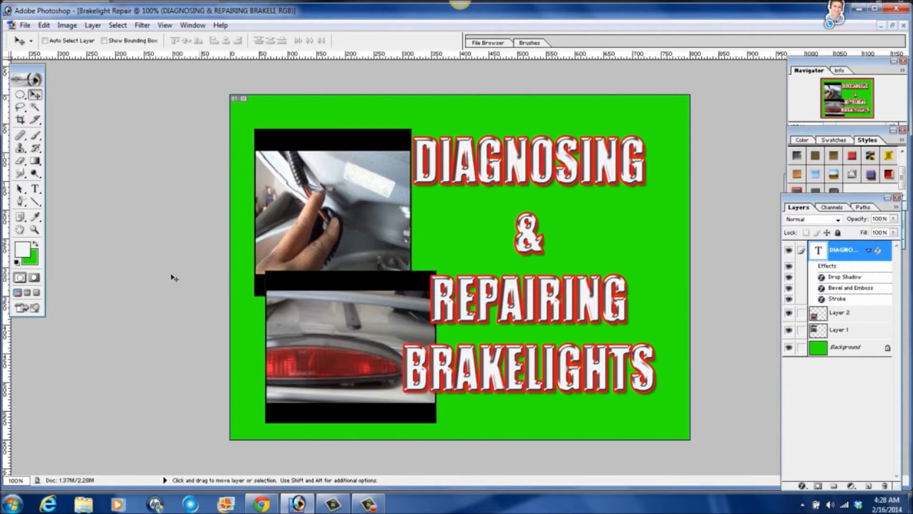
click(25, 26)
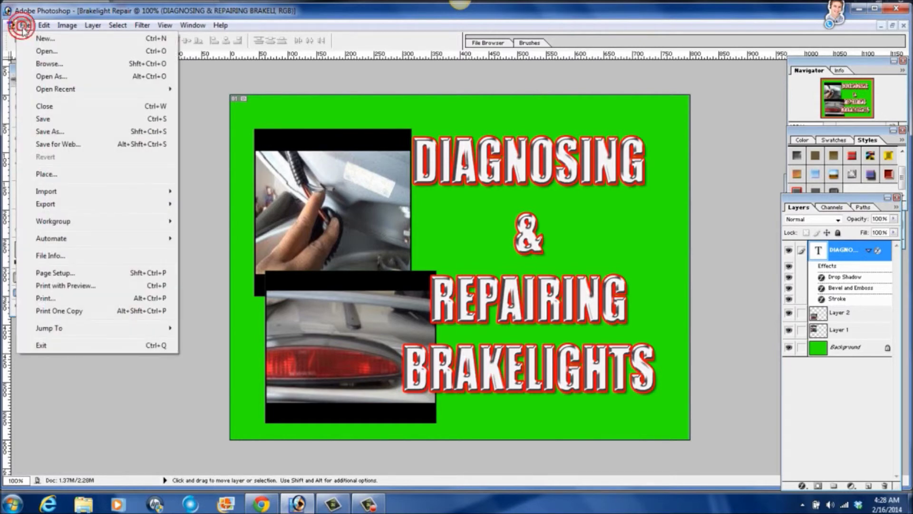
click(50, 132)
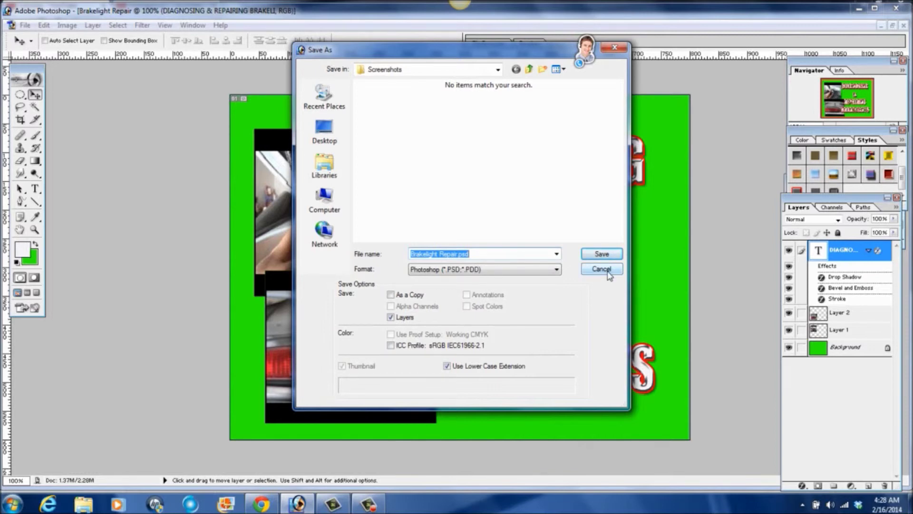
click(601, 269)
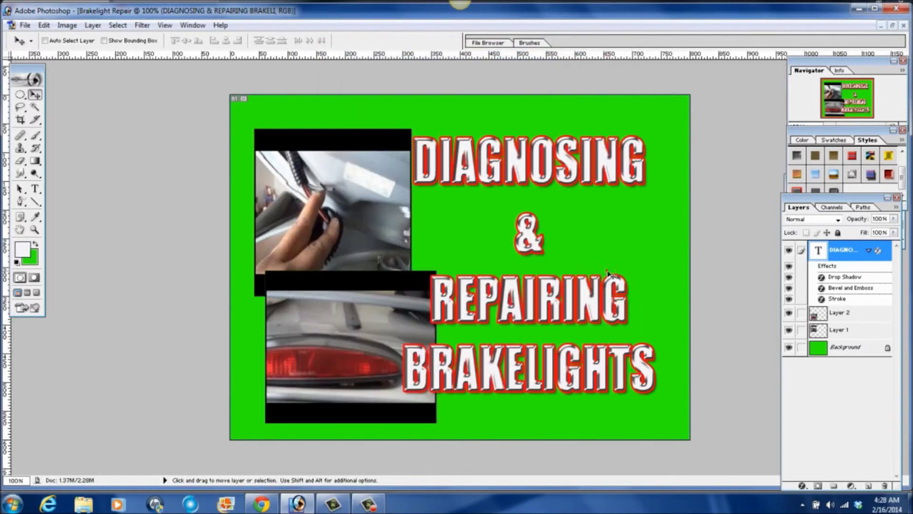
click(25, 25)
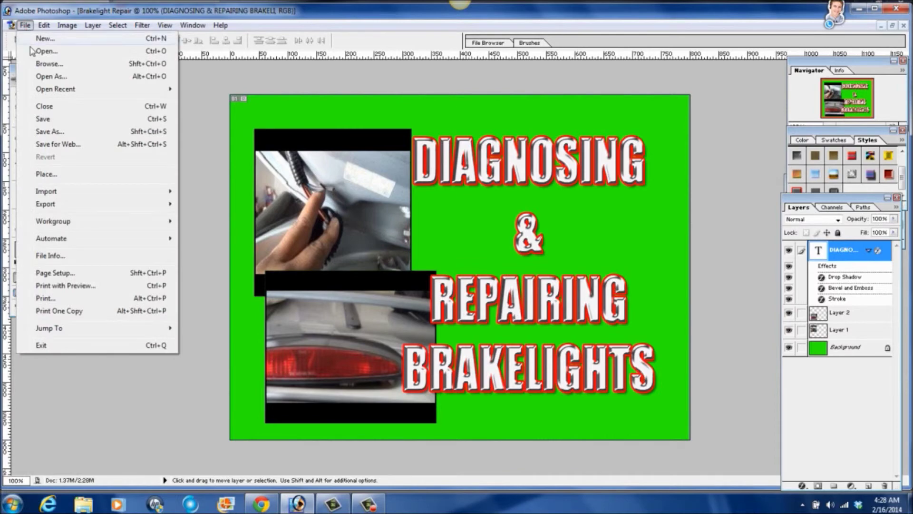
click(75, 144)
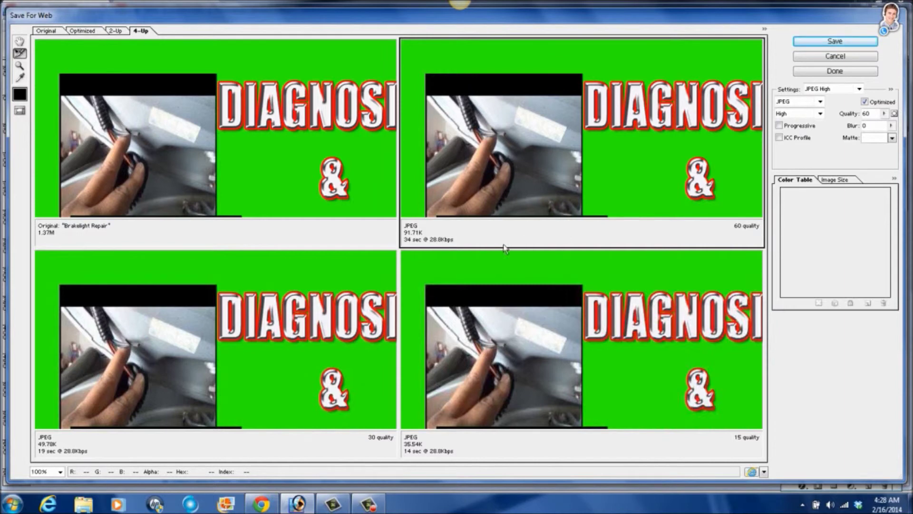
click(819, 45)
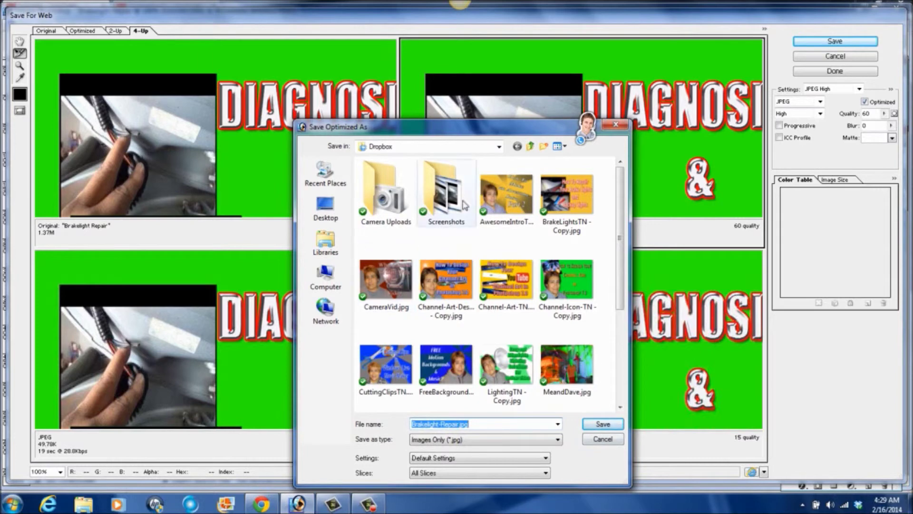
drag(617, 252, 623, 346)
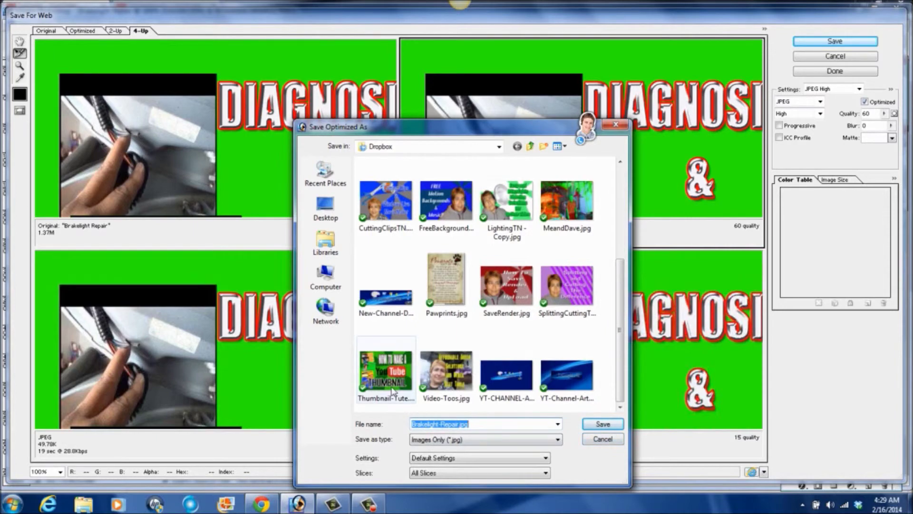
click(600, 439)
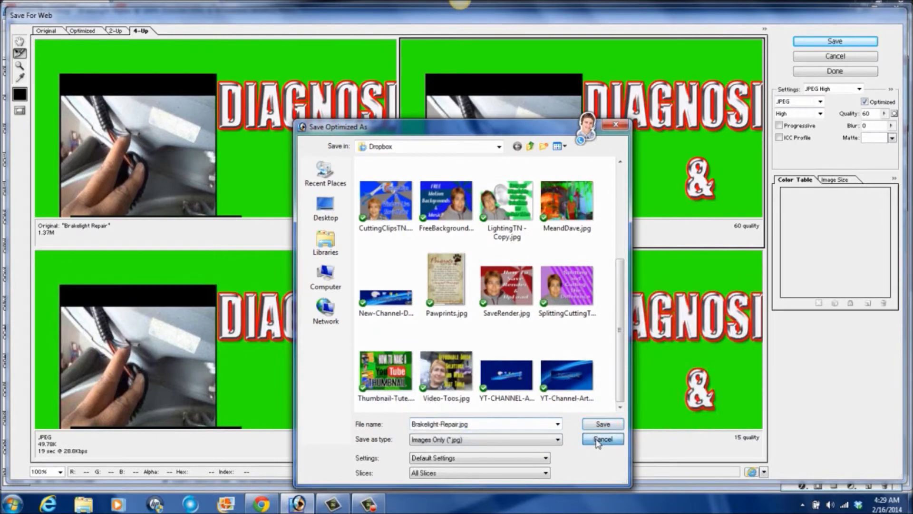
click(847, 55)
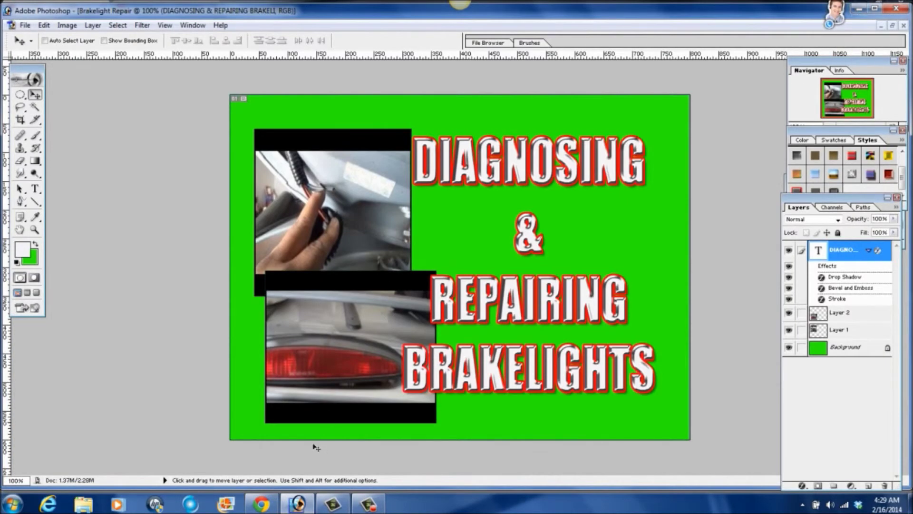
- Switch to YouTube in Chrome and open the video upload page
click(261, 504)
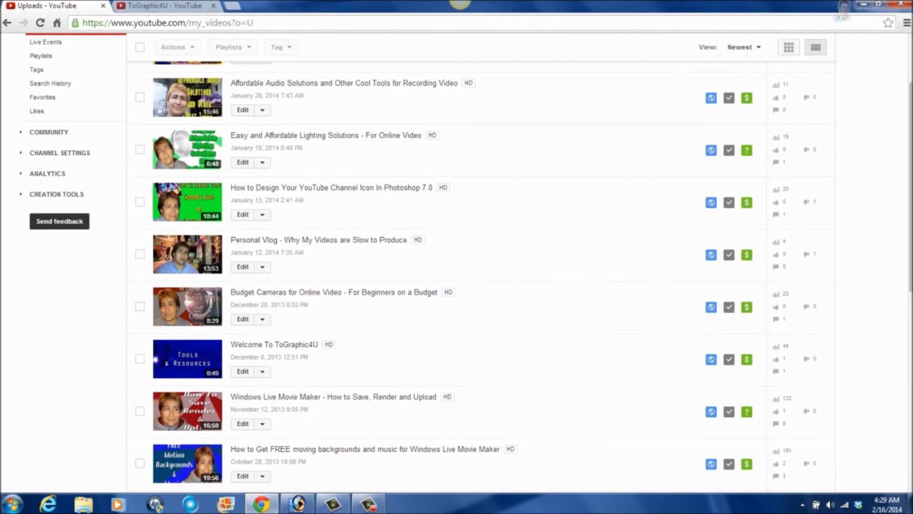
scroll(740, 316, up, 3)
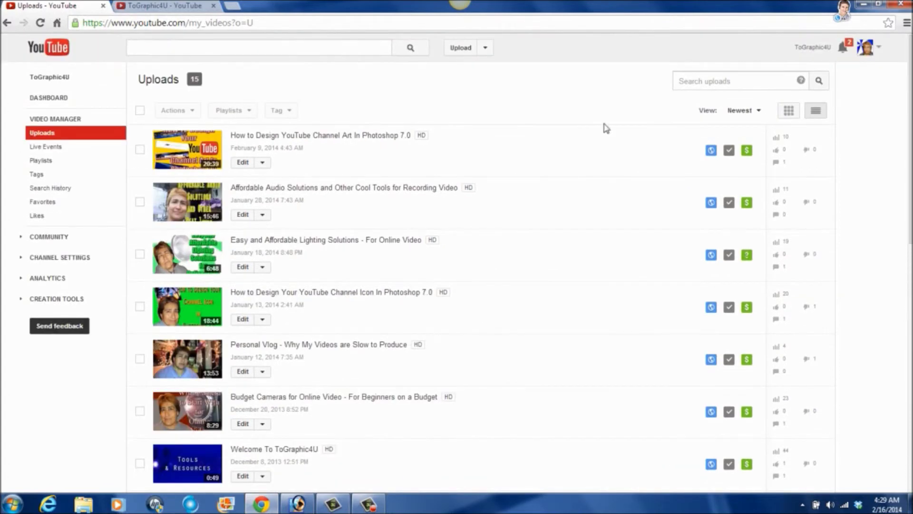
click(459, 49)
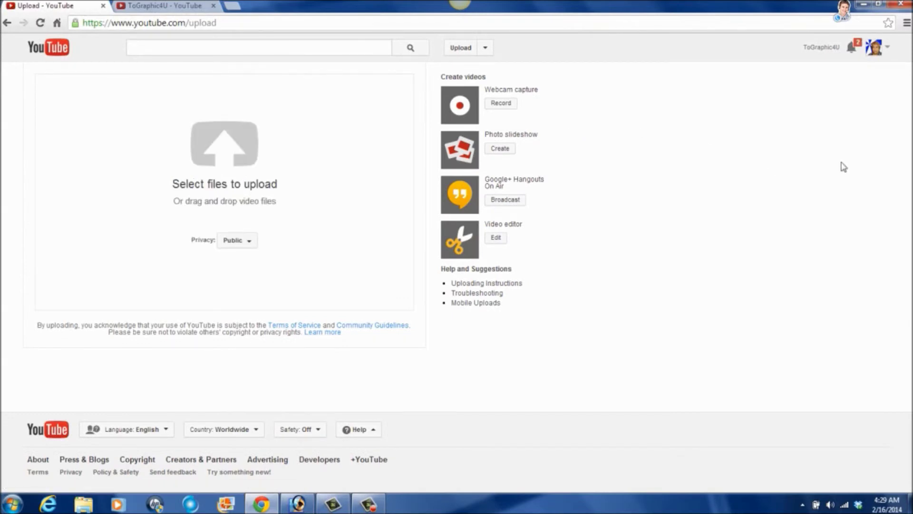
- Open the ToGraphic4U channel's home page and return to the uploads list in Video Manager
click(888, 49)
click(688, 86)
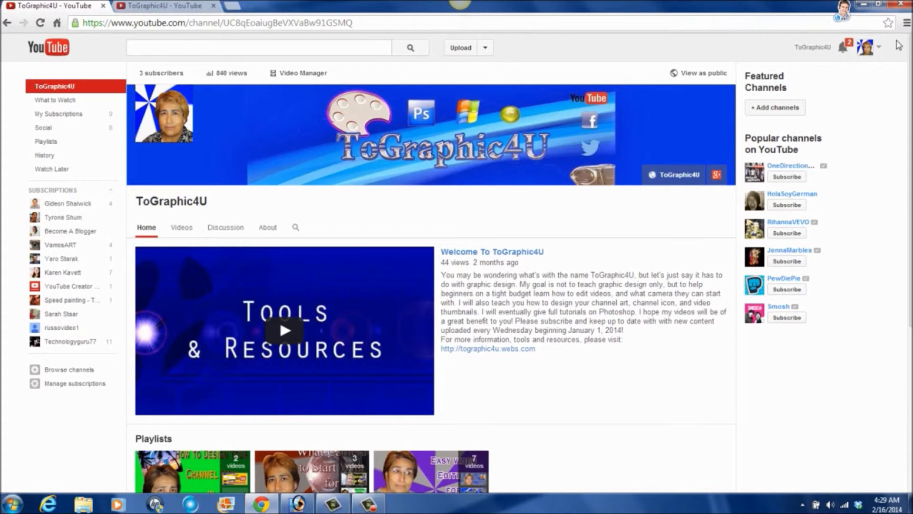
click(881, 49)
click(695, 94)
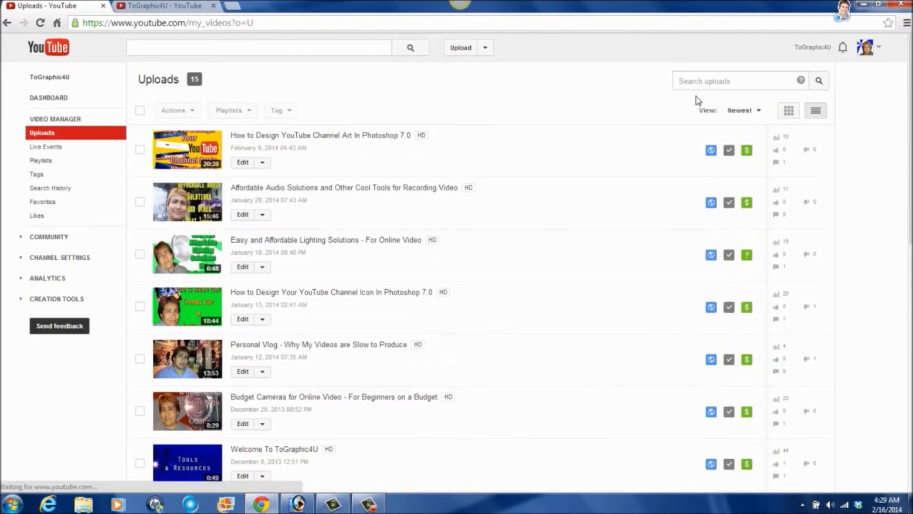
- Examine the thumbnail choices on the edit page of "How to Design YouTube Channel Art In Photoshop 7.0" and switch back to Photoshop
click(243, 162)
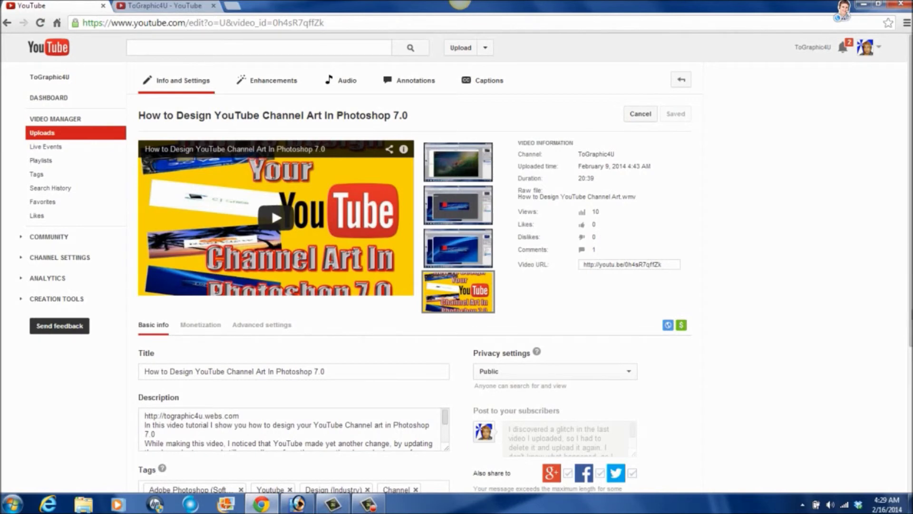
scroll(434, 322, down, 3)
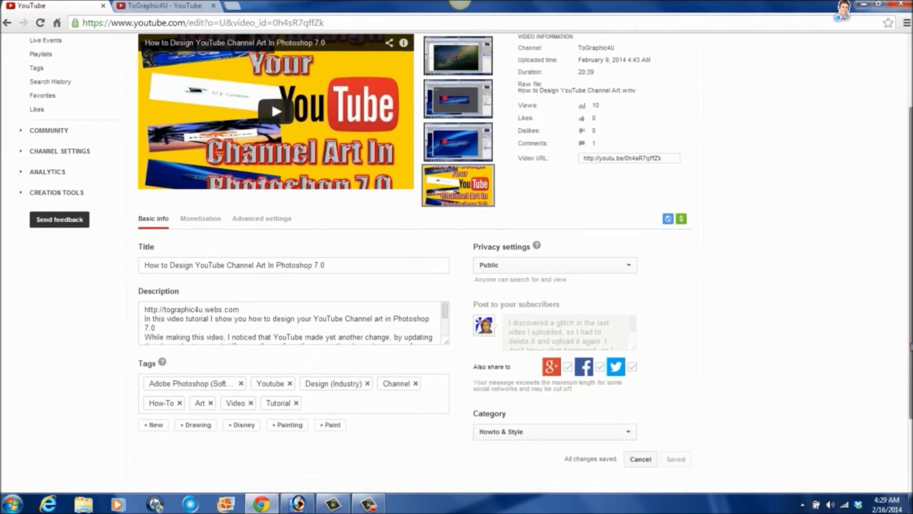
scroll(435, 323, up, 3)
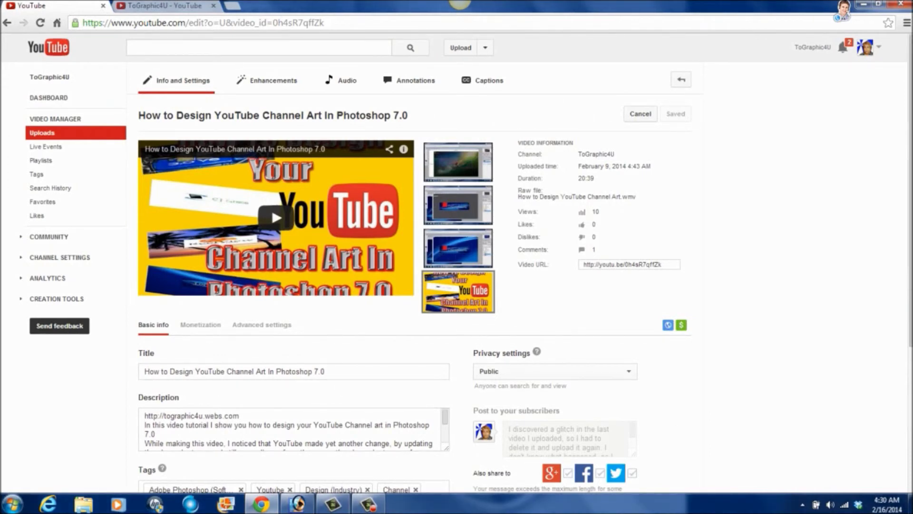
scroll(160, 421, down, 3)
scroll(457, 261, up, 3)
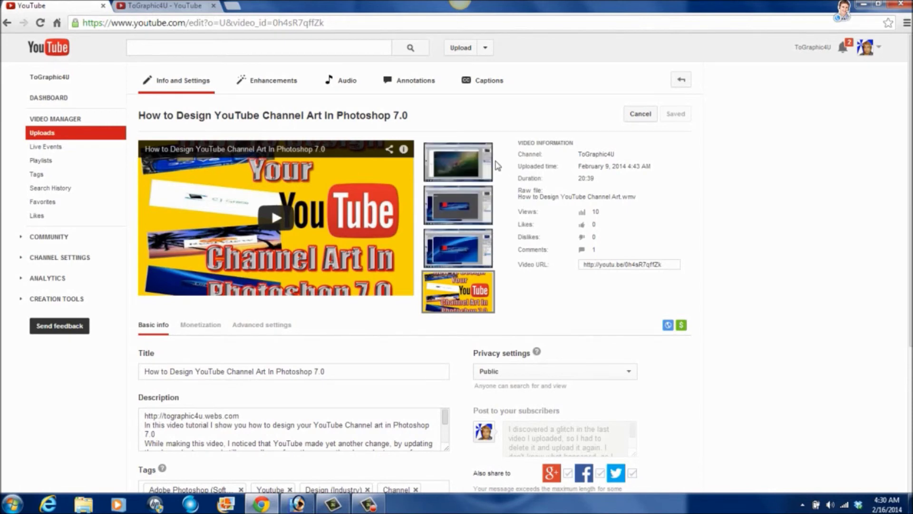
mouse_move(470, 239)
mouse_move(446, 306)
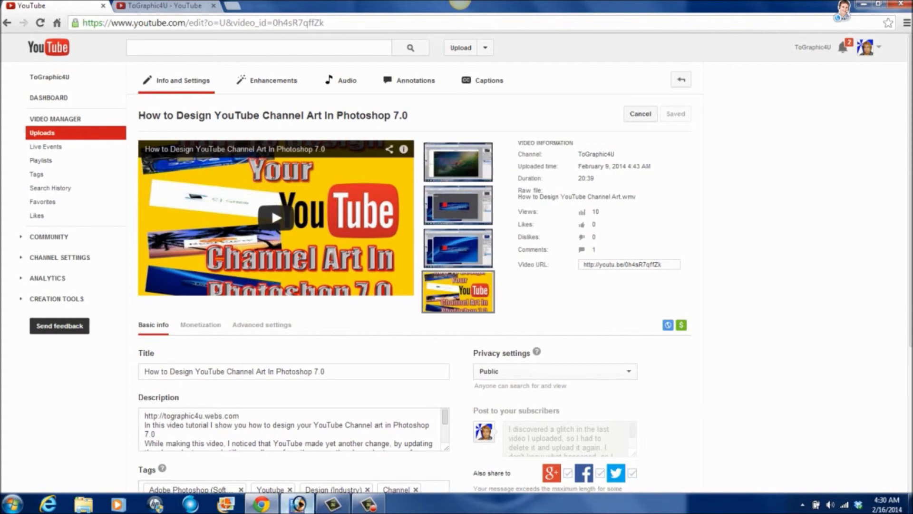
click(298, 504)
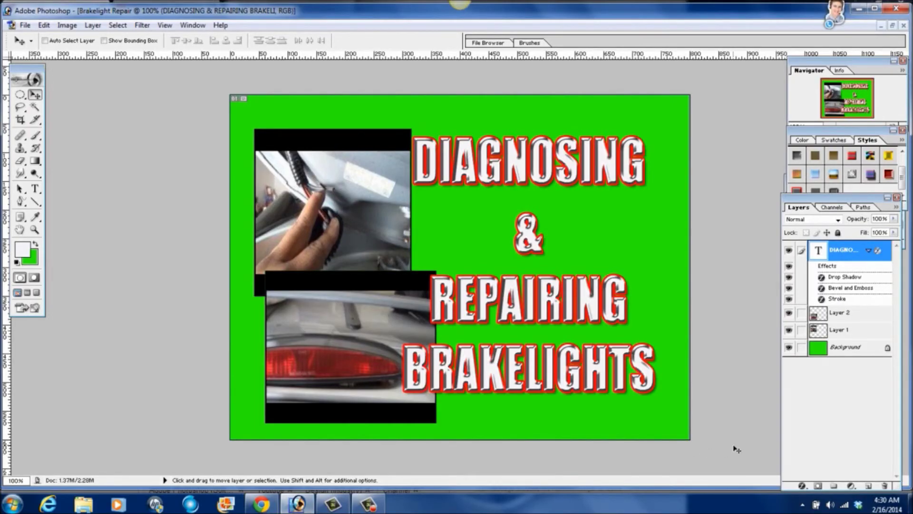